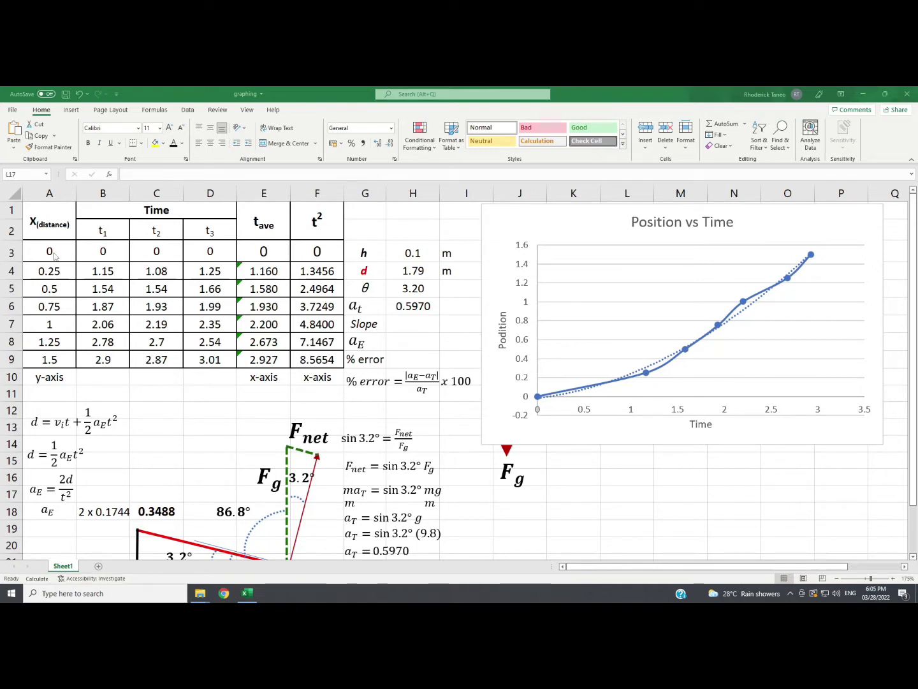
Select the distance values A3:A9 together with the t² values F3:F9 for a chart.
{"action": "left_click_drag", "start_coordinate": [54, 254], "coordinate": [41, 357]}
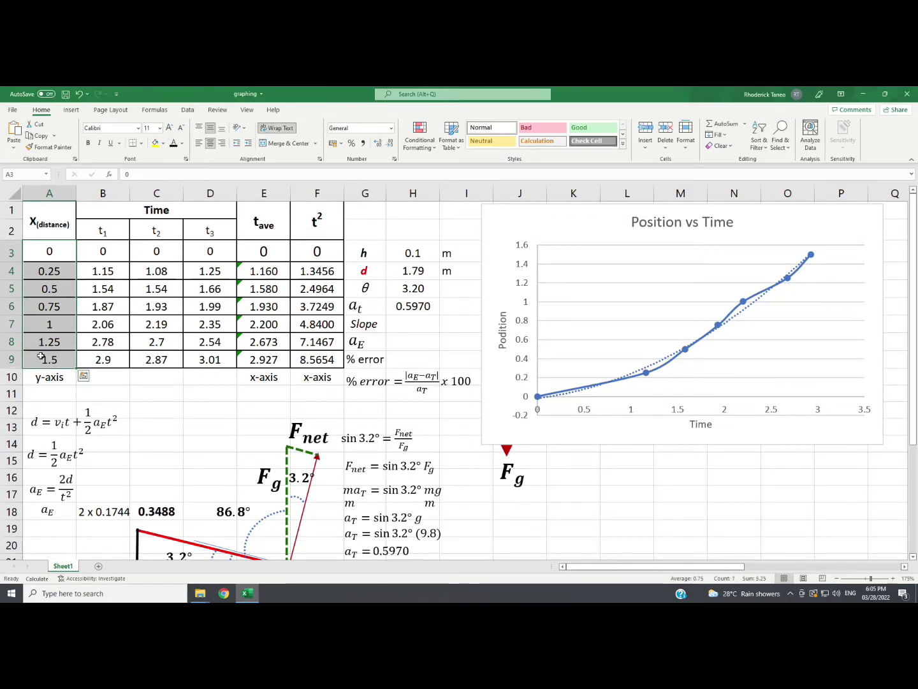
{"action": "left_click_drag", "start_coordinate": [307, 249], "coordinate": [301, 360]}
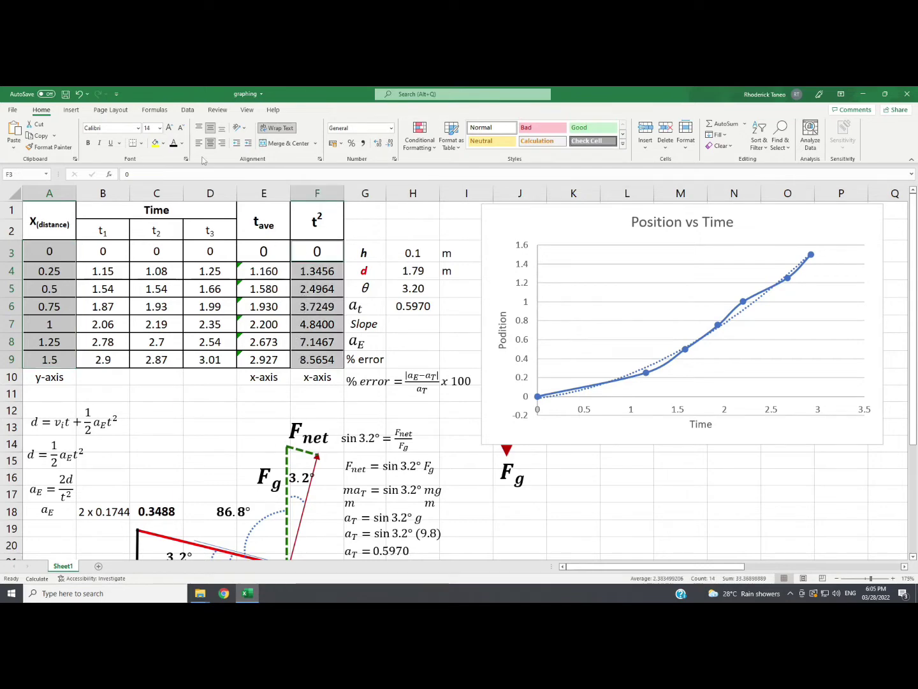
{"action": "left_click", "coordinate": [70, 109]}
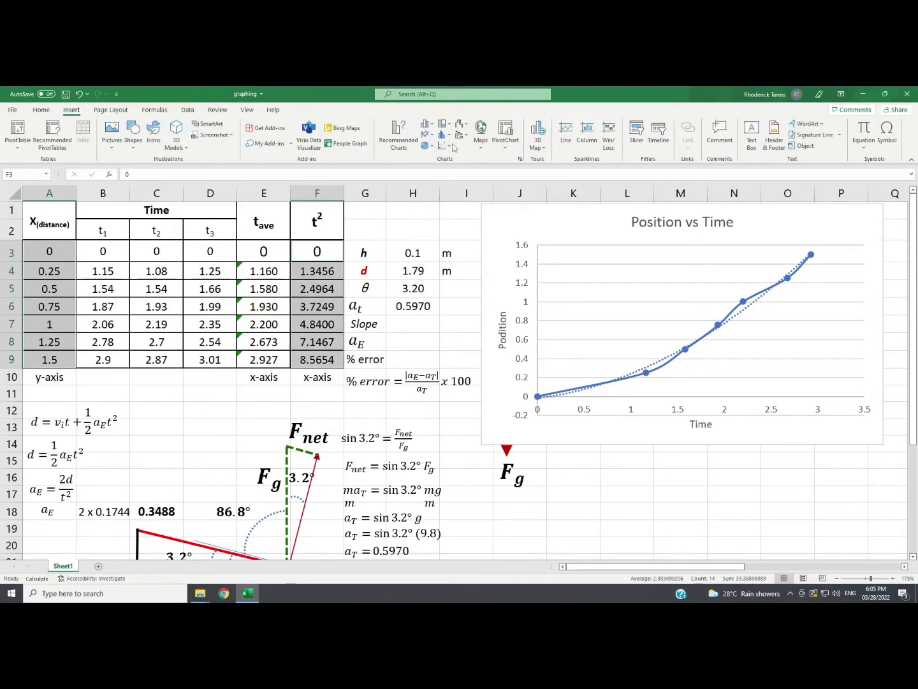
Insert an X Y (Scatter) chart with smooth lines and markers from the selected data.
{"action": "left_click", "coordinate": [521, 159]}
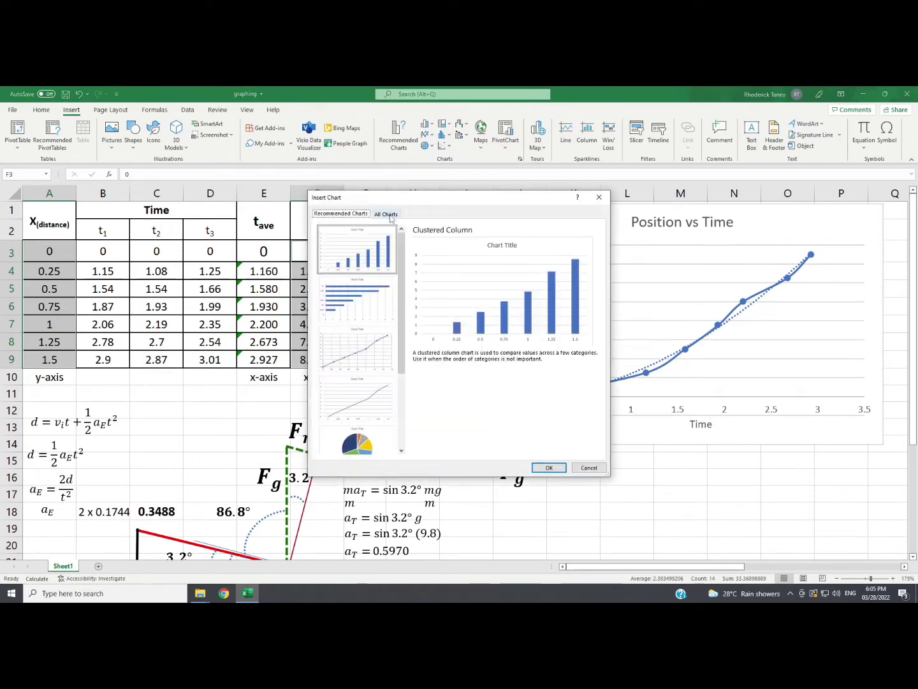
{"action": "left_click", "coordinate": [385, 215]}
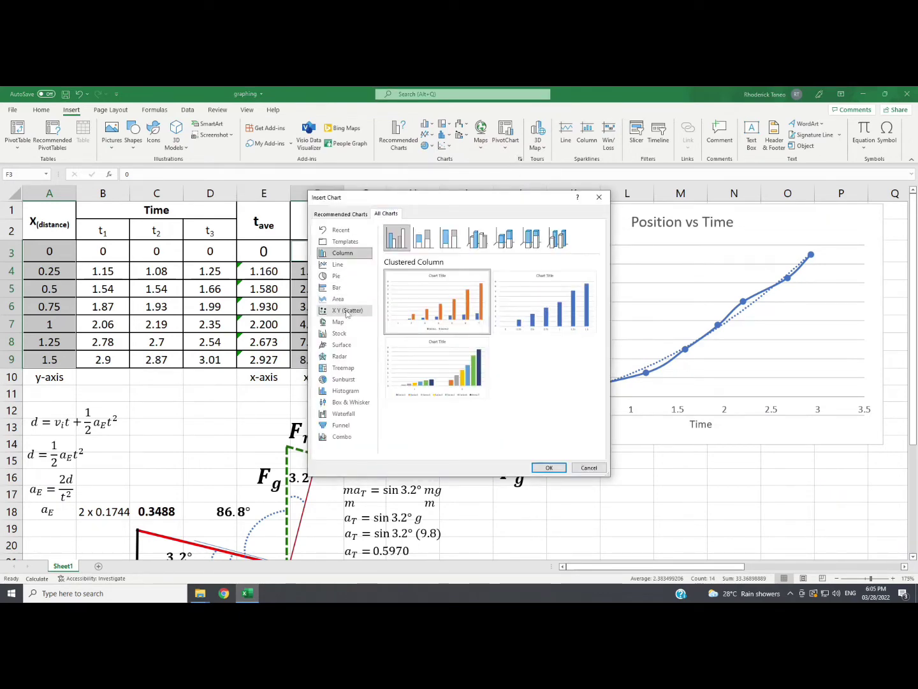
{"action": "left_click", "coordinate": [347, 311]}
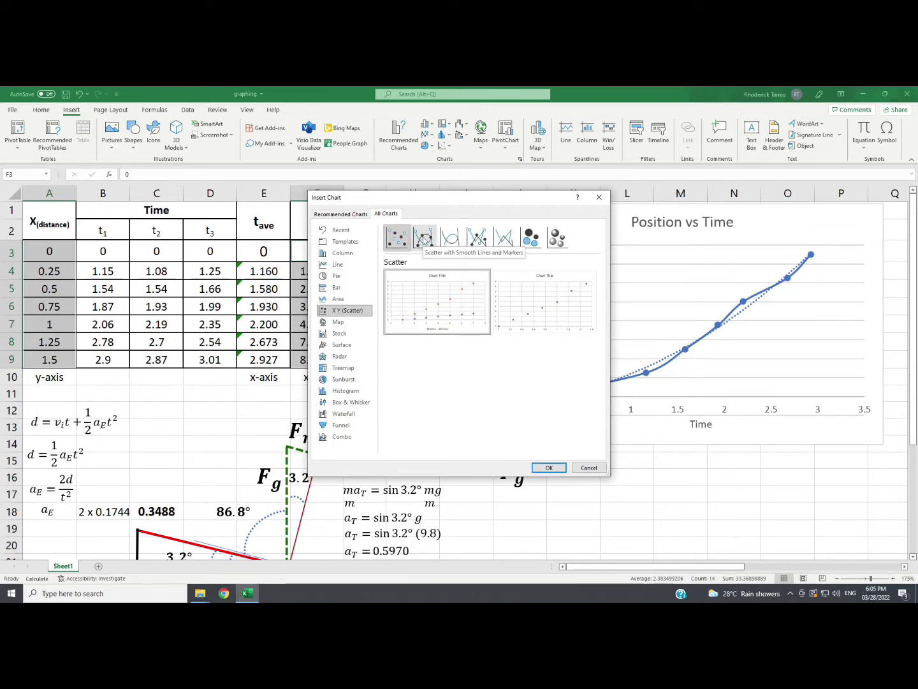
{"action": "left_click", "coordinate": [424, 239]}
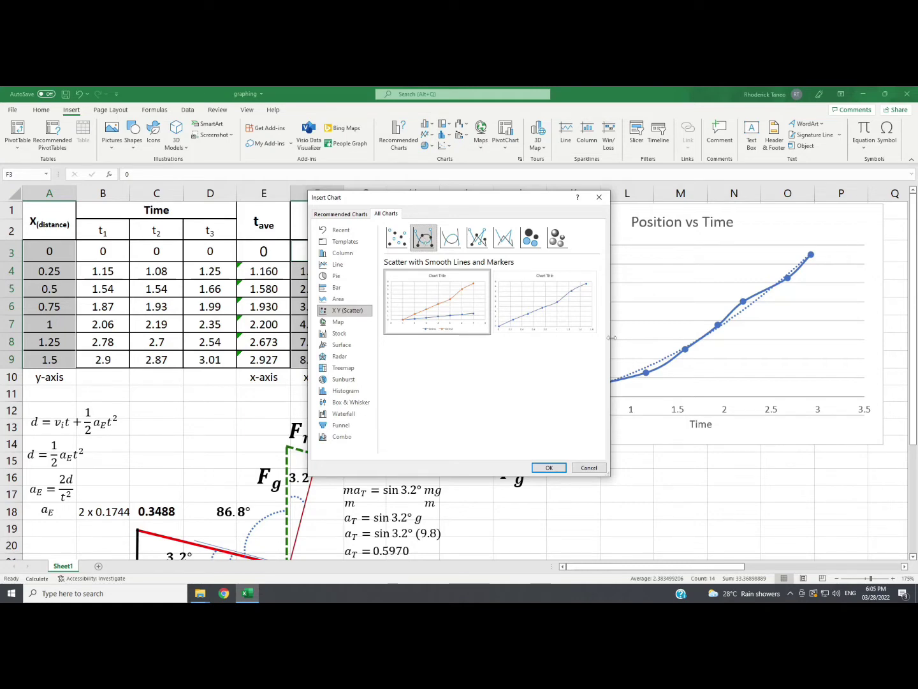
{"action": "mouse_move", "coordinate": [558, 313]}
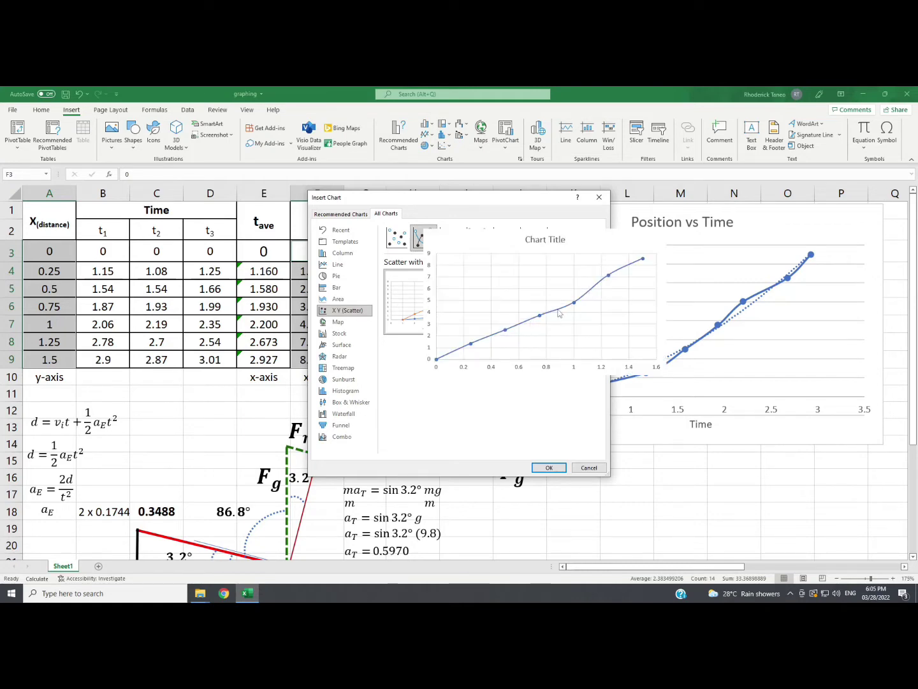
{"action": "left_click", "coordinate": [549, 467]}
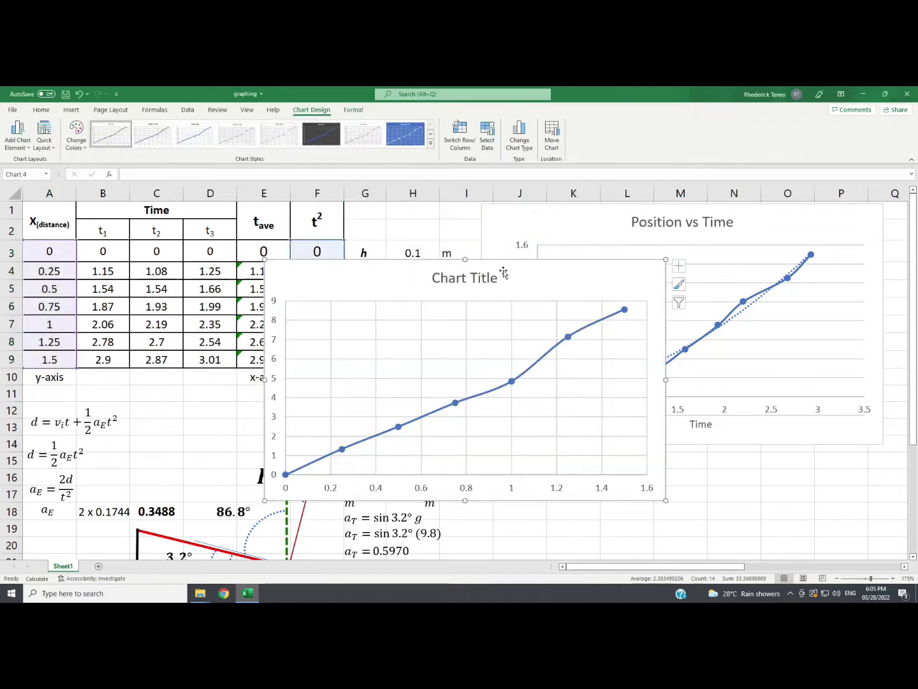
Move the new chart over the old Position vs Time chart and apply Quick Layout 1.
{"action": "left_click_drag", "start_coordinate": [503, 270], "coordinate": [720, 213]}
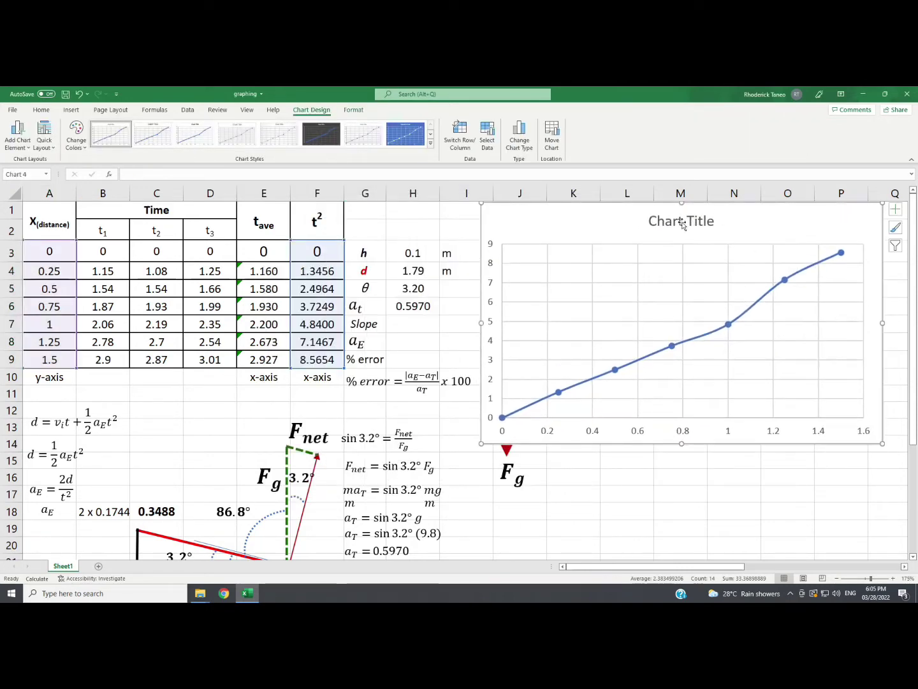
{"action": "left_click", "coordinate": [42, 144]}
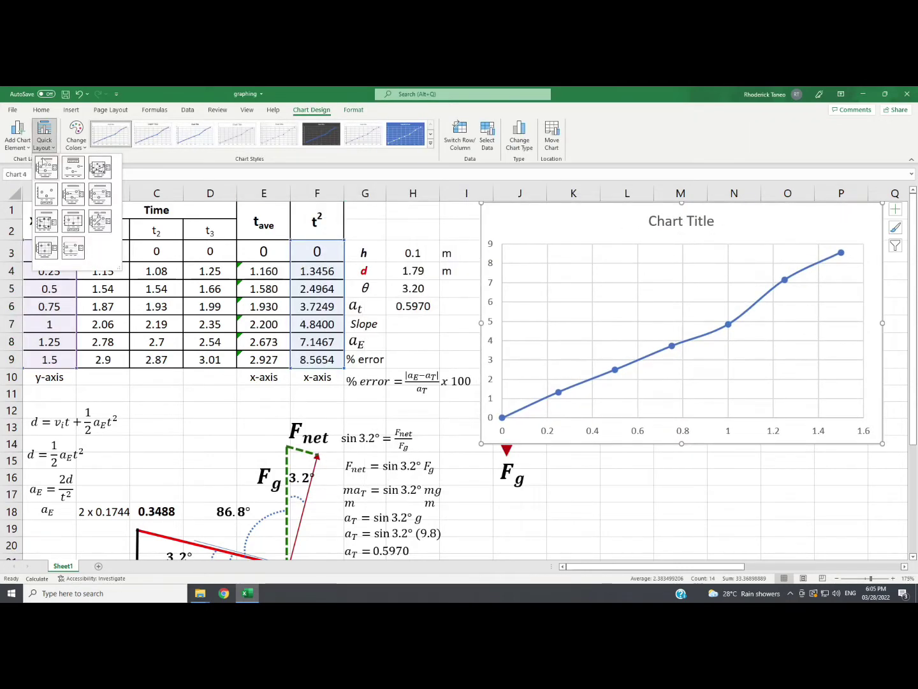
{"action": "left_click", "coordinate": [46, 167]}
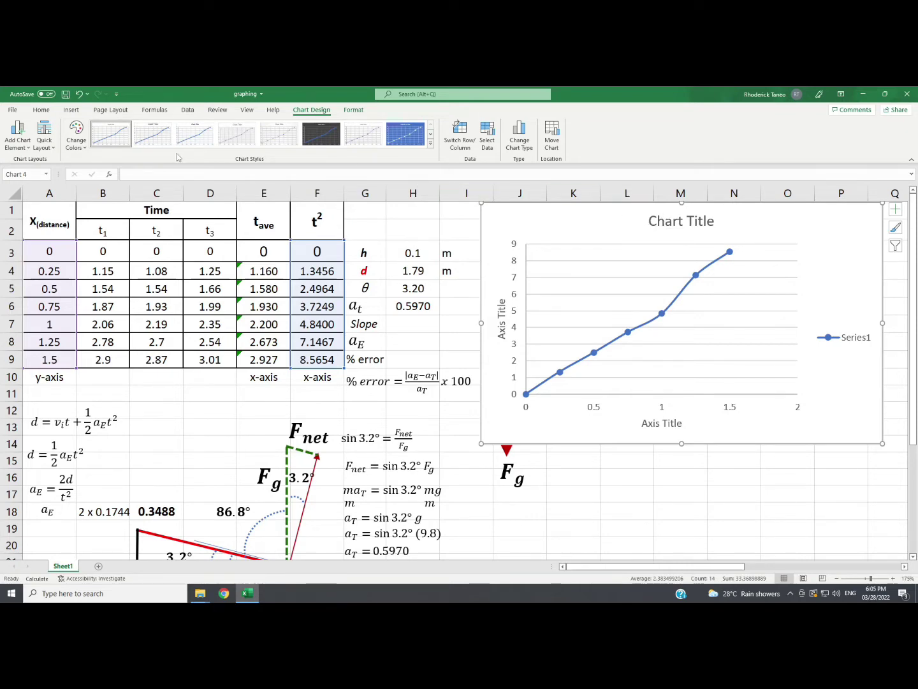
{"action": "left_click", "coordinate": [54, 148]}
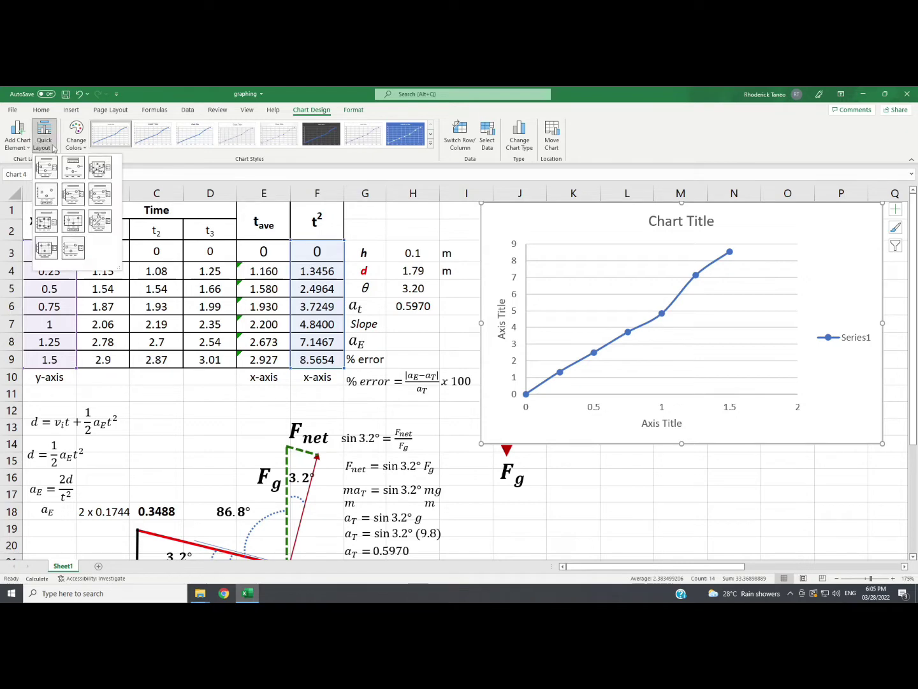
Retitle the chart 'Position vs Time²', formatting the 2 as superscript.
{"action": "left_click", "coordinate": [676, 204]}
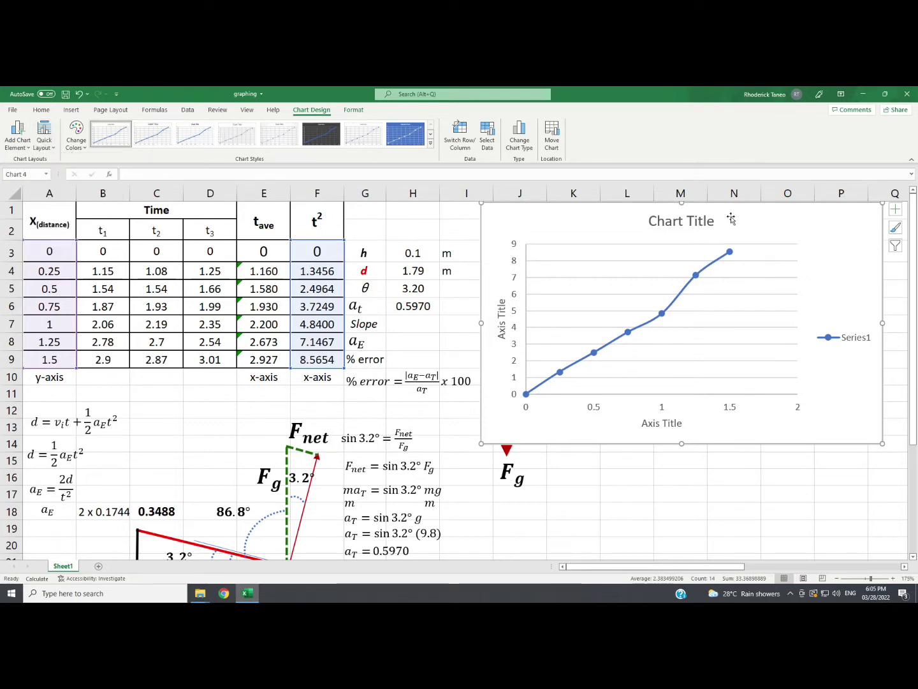
{"action": "left_click", "coordinate": [654, 221]}
{"action": "left_click_drag", "start_coordinate": [651, 221], "coordinate": [717, 222]}
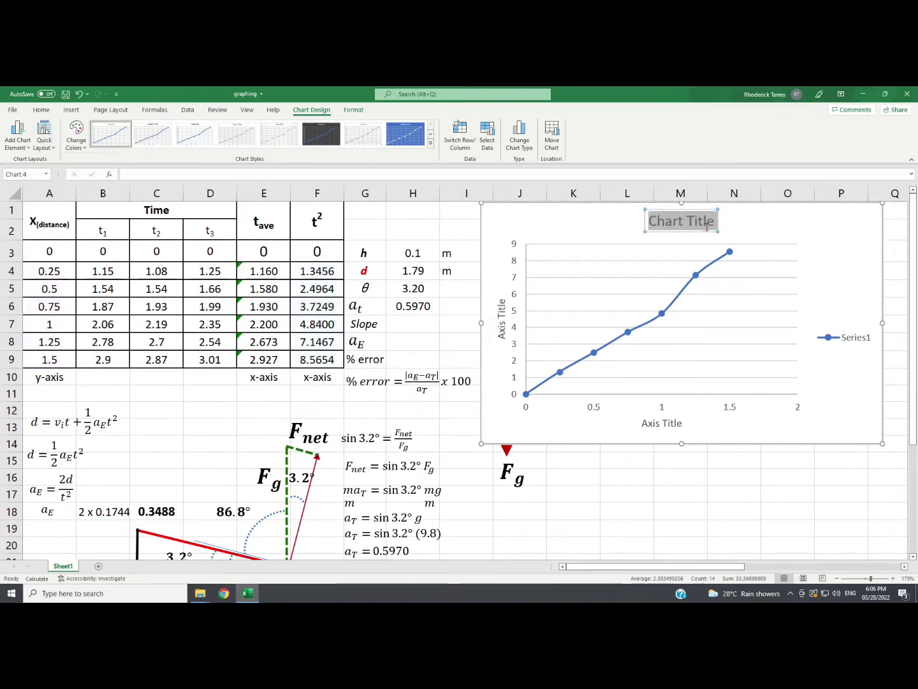
{"action": "type", "text": "Position"}
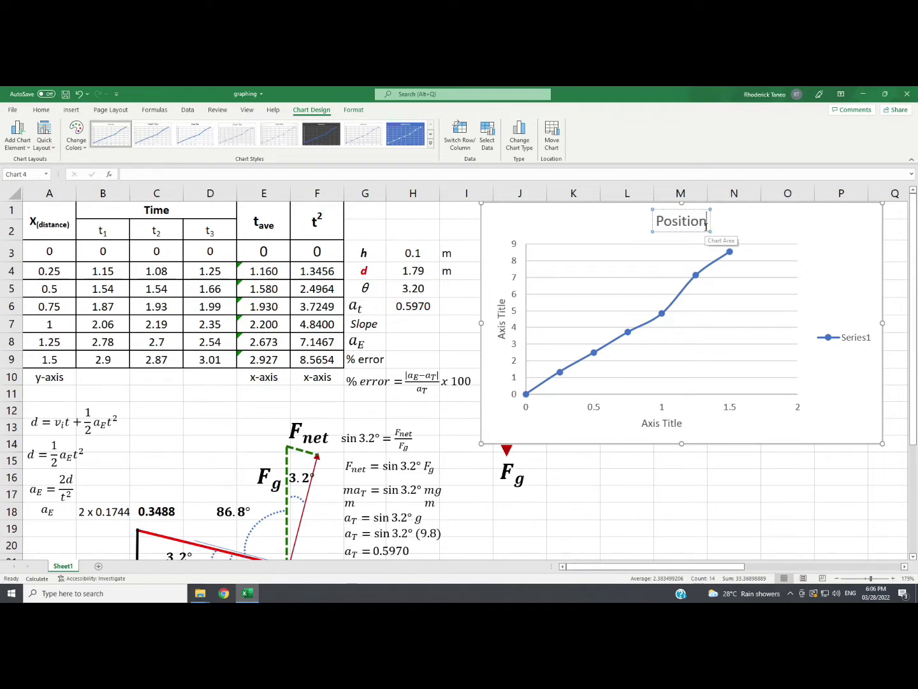
{"action": "type", "text": " vs T"}
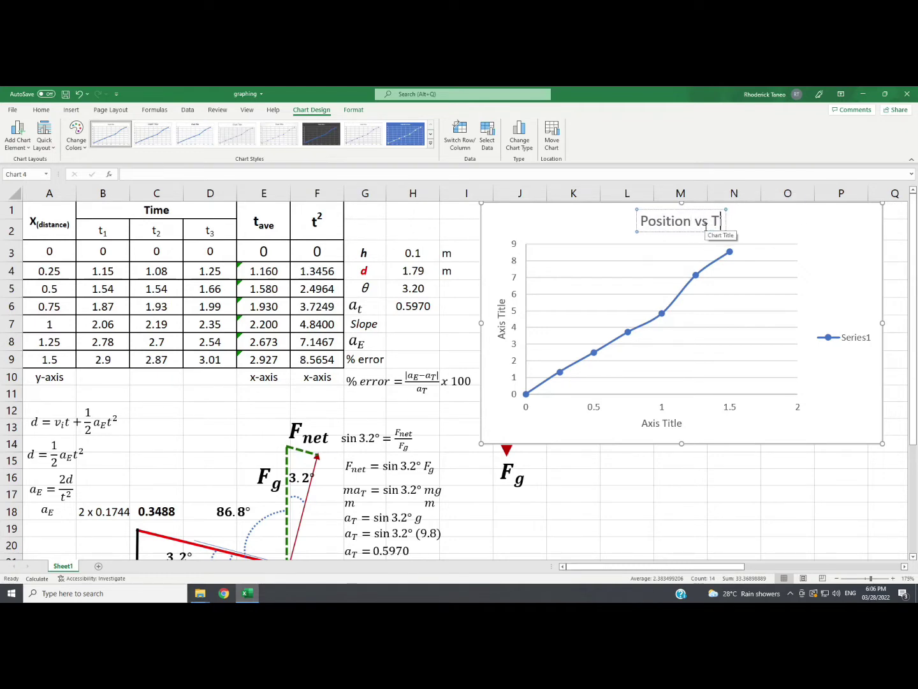
{"action": "type", "text": "ime2"}
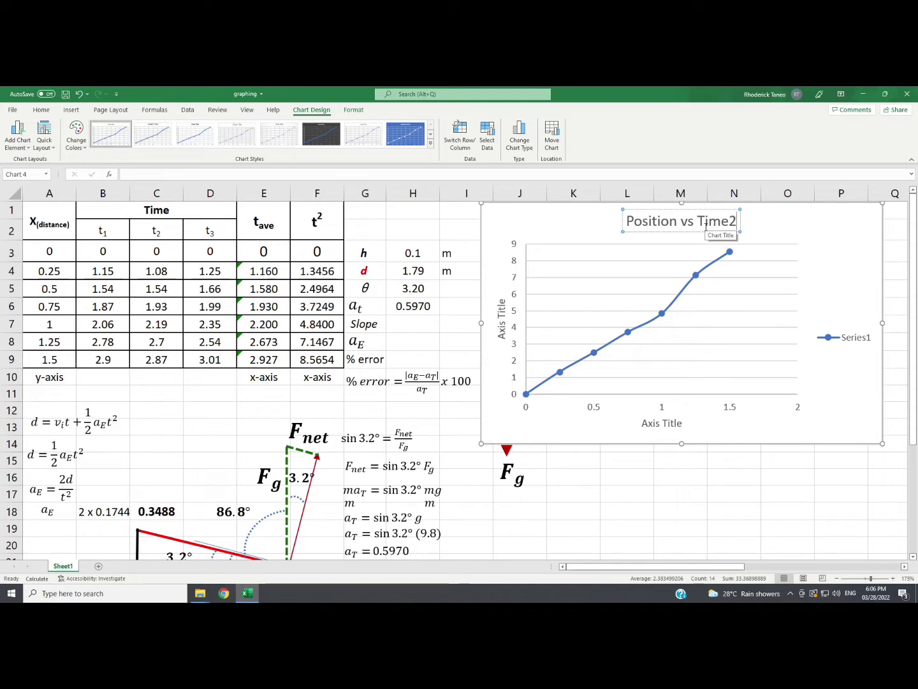
{"action": "key", "text": "shift+Left"}
{"action": "right_click", "coordinate": [734, 220]}
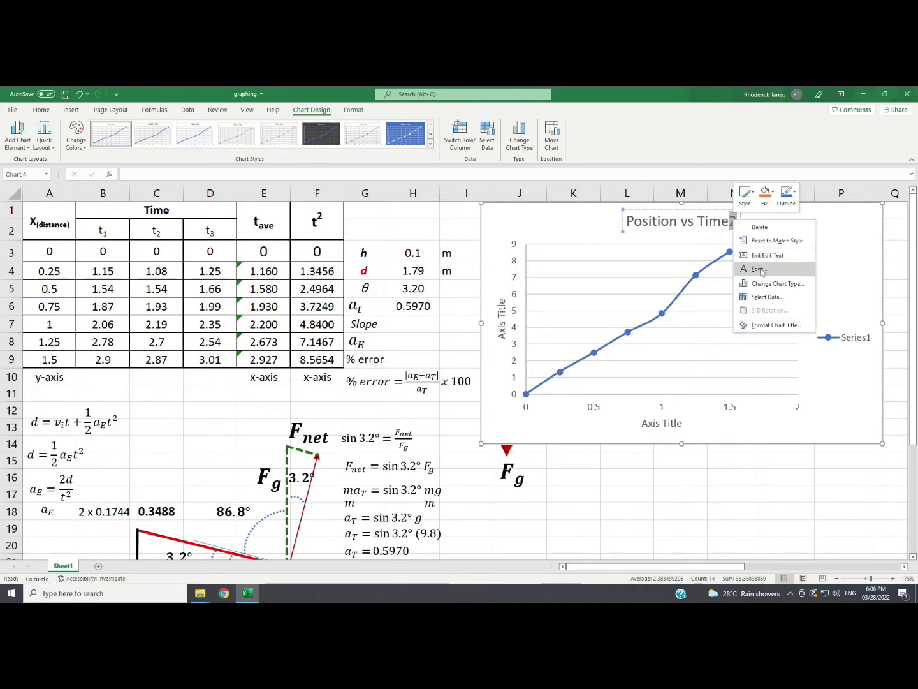
{"action": "left_click", "coordinate": [759, 269]}
{"action": "left_click", "coordinate": [383, 368]}
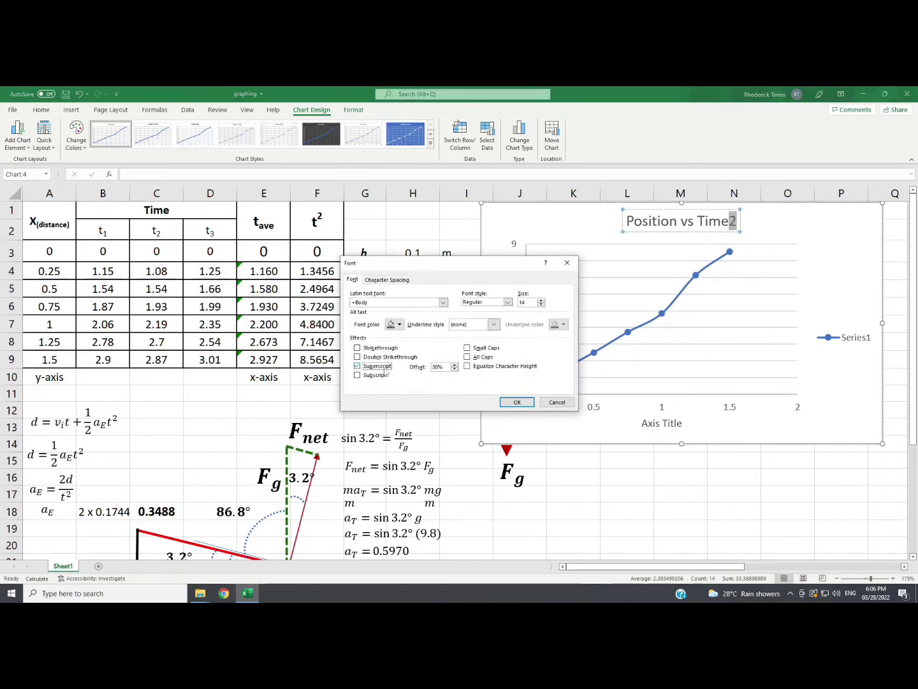
{"action": "left_click", "coordinate": [517, 402]}
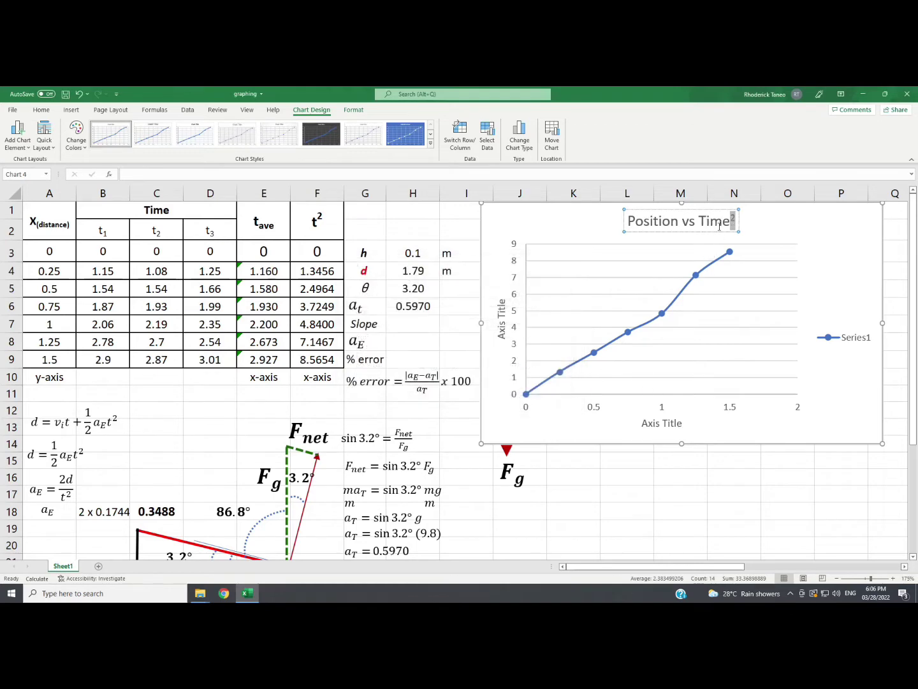
Label the horizontal axis 'Time²' and delete the Series1 legend.
{"action": "left_click_drag", "start_coordinate": [700, 221], "coordinate": [737, 221]}
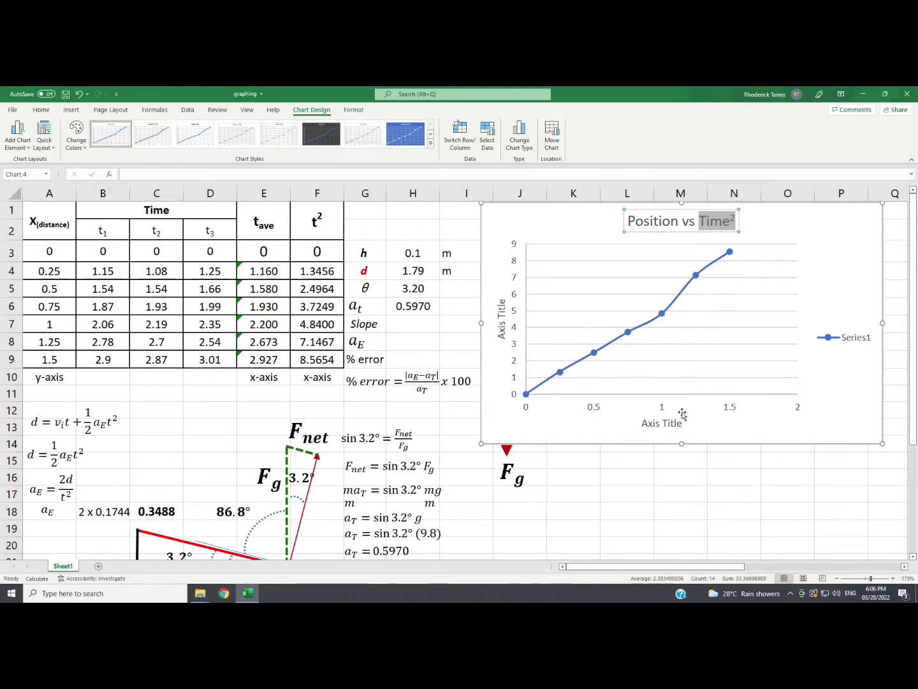
{"action": "left_click", "coordinate": [663, 421]}
{"action": "triple_click", "coordinate": [663, 422]}
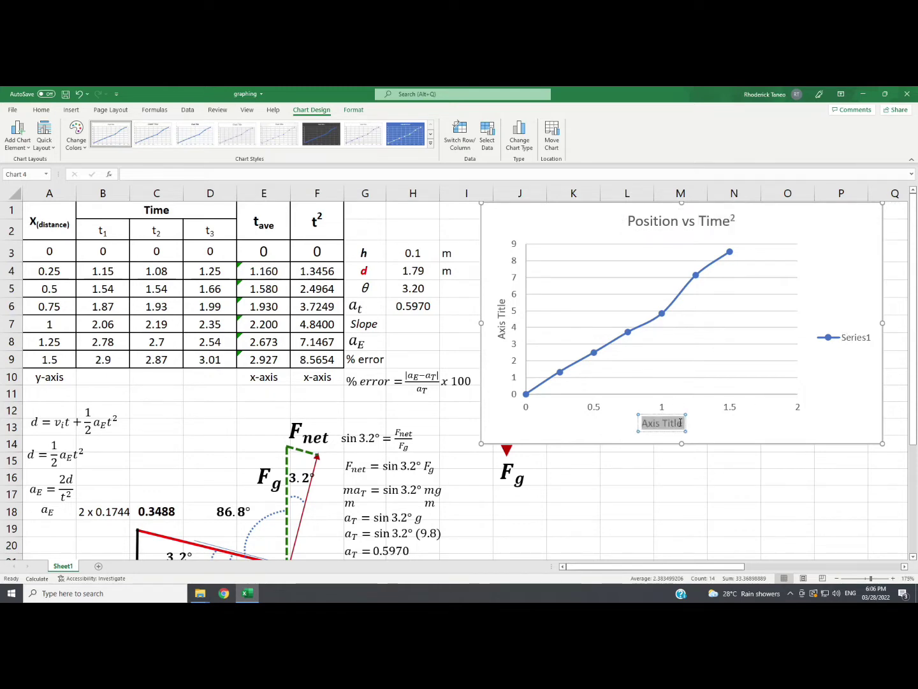
{"action": "type", "text": "Time²"}
{"action": "left_click", "coordinate": [820, 362]}
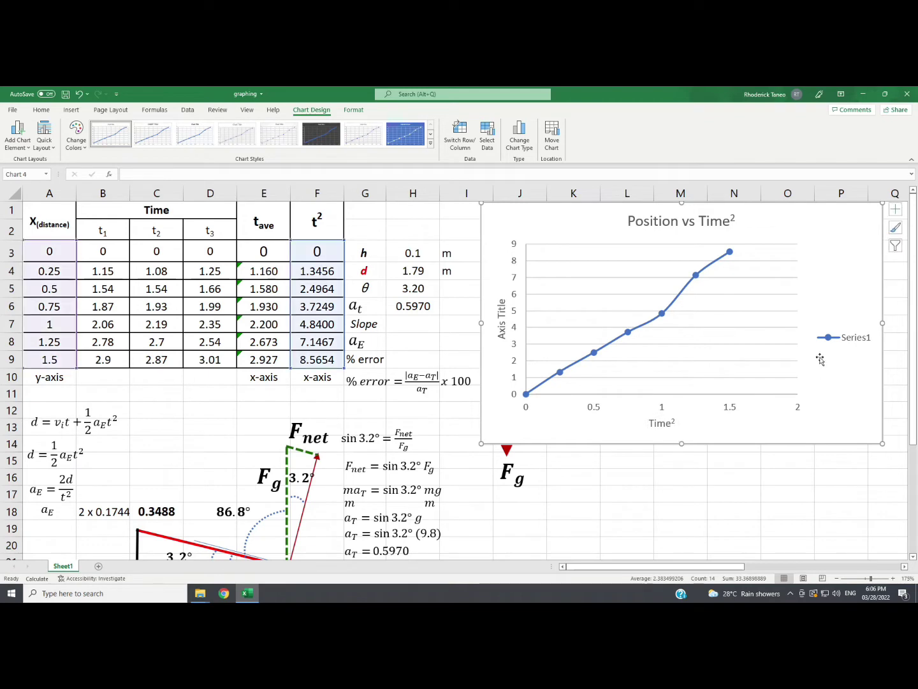
{"action": "left_click", "coordinate": [827, 340]}
{"action": "key", "text": "Delete"}
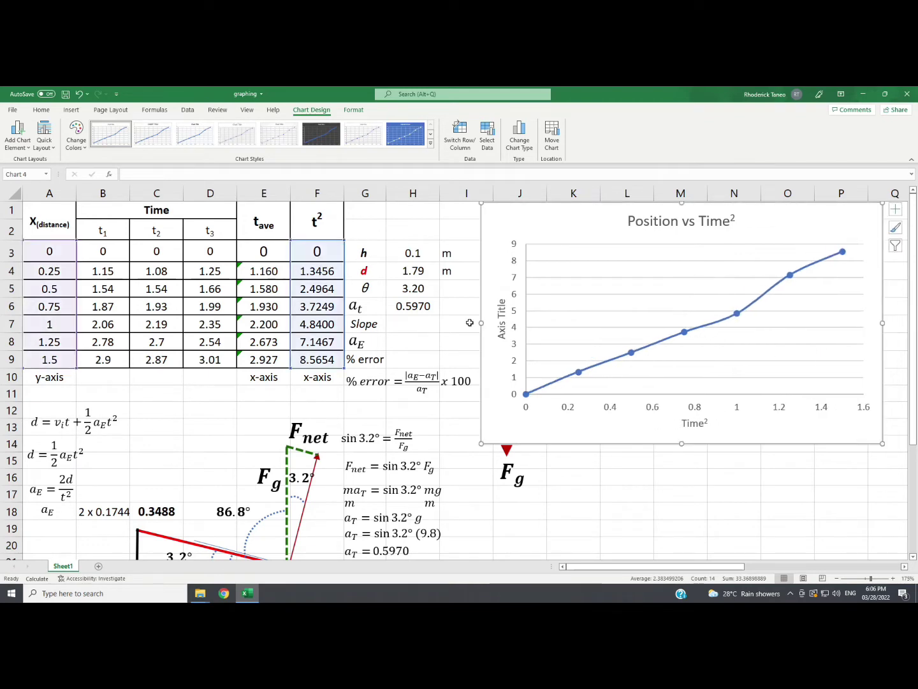
Replace the vertical axis placeholder title with 'Position'.
{"action": "left_click", "coordinate": [502, 324]}
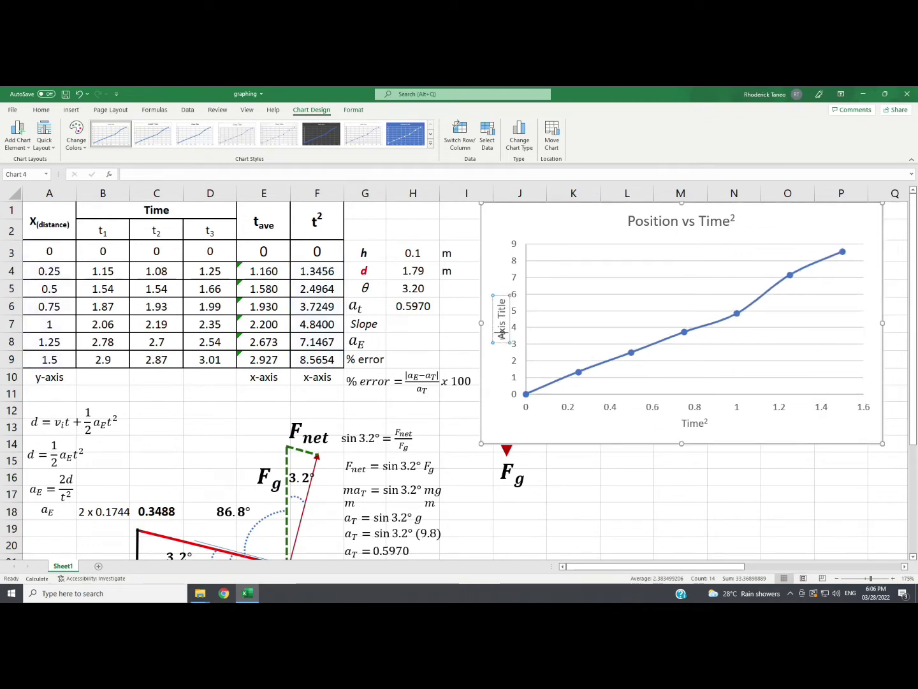
{"action": "triple_click", "coordinate": [502, 326]}
{"action": "key", "text": "Delete"}
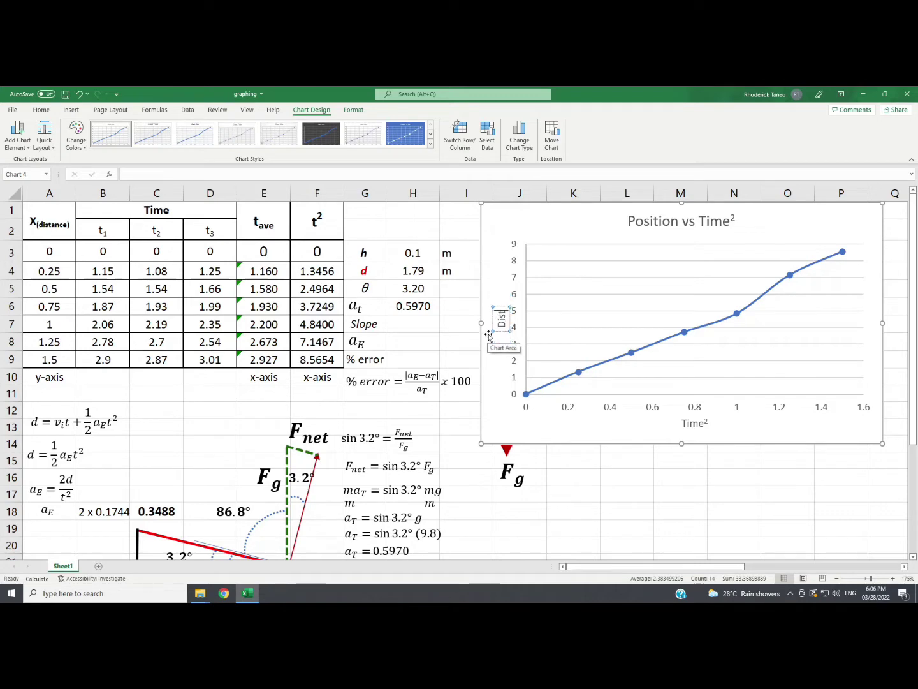
{"action": "type", "text": "x"}
{"action": "type", "text": "ositio"}
{"action": "type", "text": "n"}
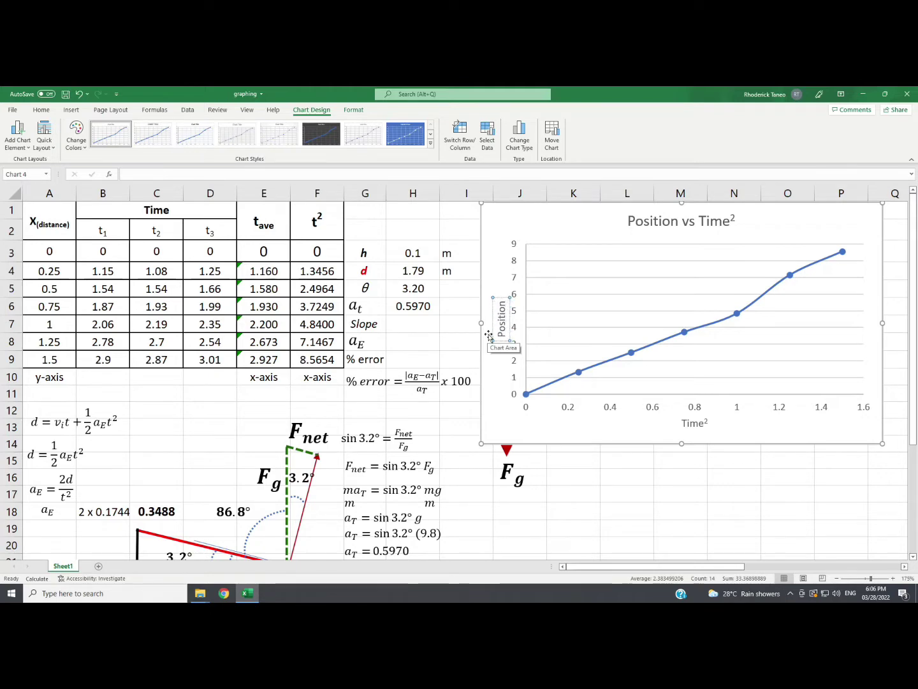
{"action": "left_click", "coordinate": [663, 475]}
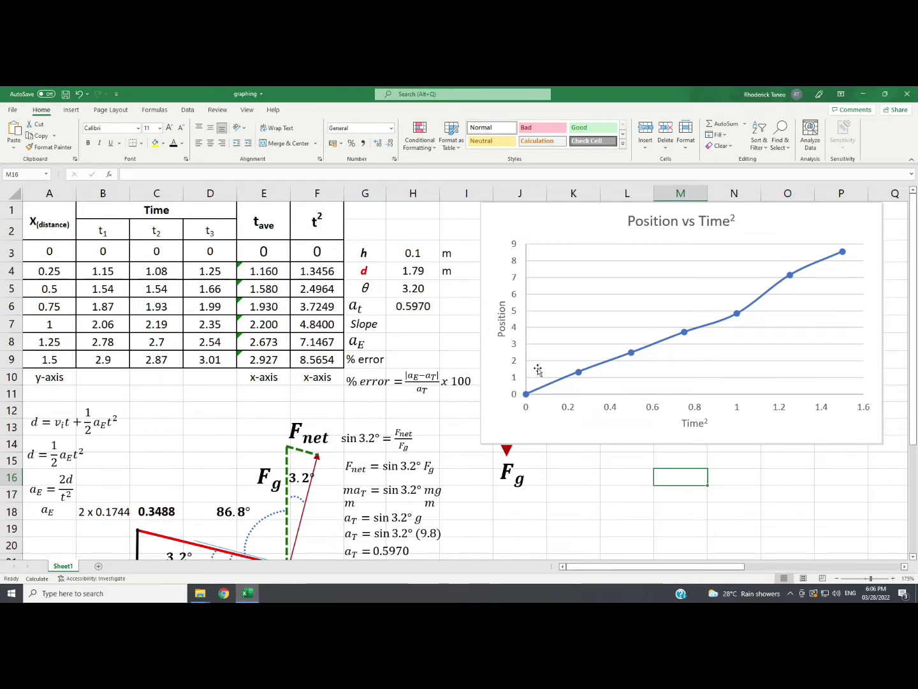
Edit the chart series so X values are F3:F9 (t²) and Y values are A3:A9 (distance).
{"action": "right_click", "coordinate": [672, 338]}
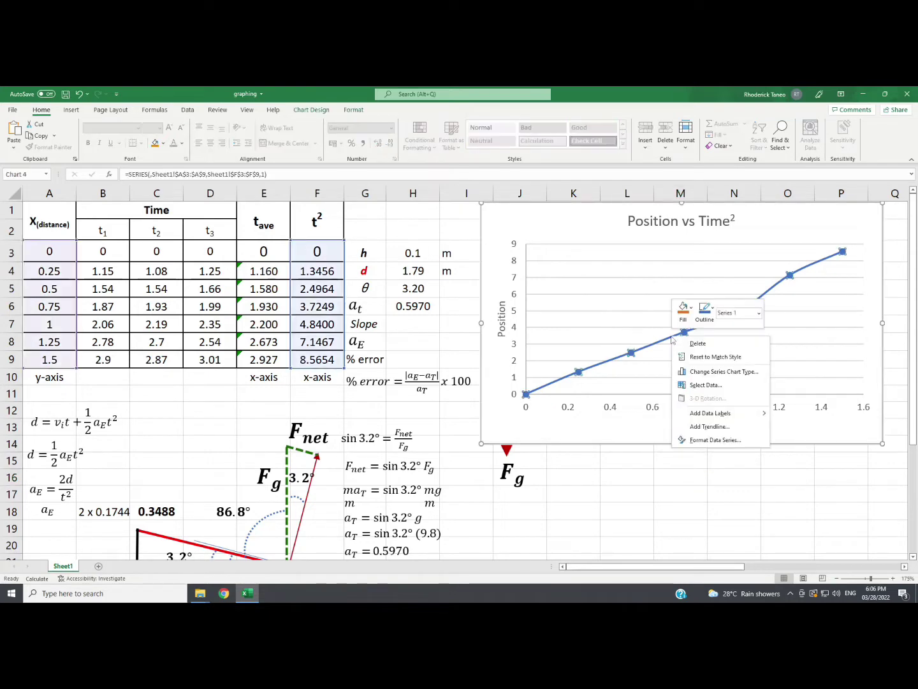
{"action": "left_click", "coordinate": [713, 386]}
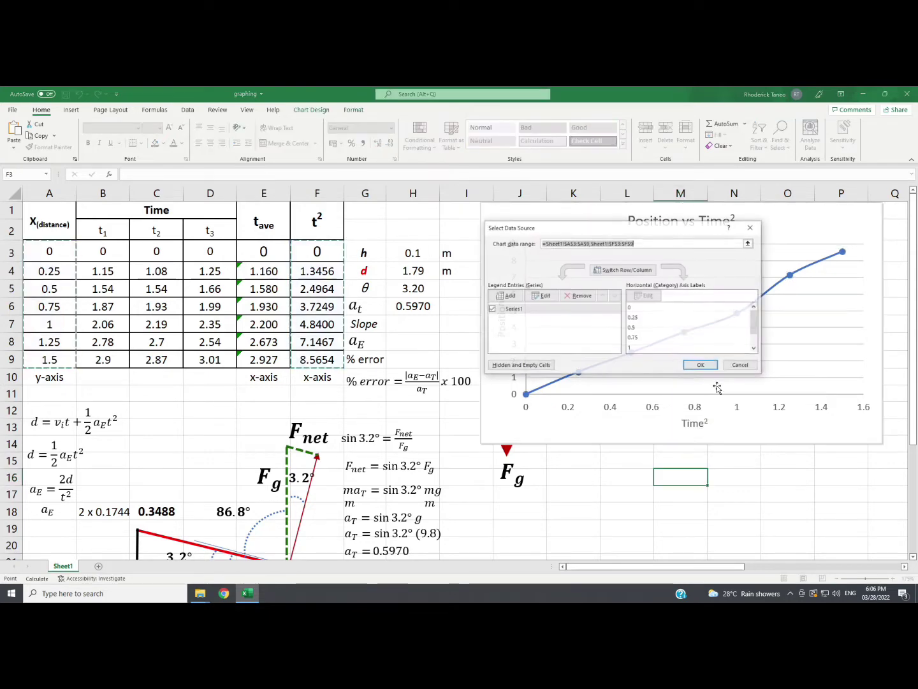
{"action": "left_click", "coordinate": [541, 296]}
{"action": "left_click", "coordinate": [643, 301]}
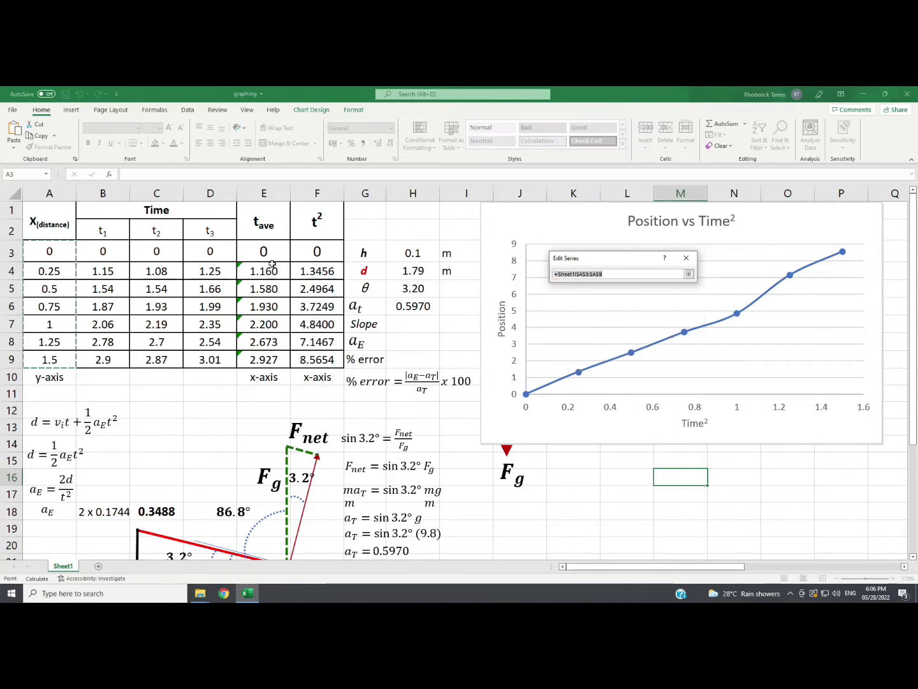
{"action": "left_click_drag", "start_coordinate": [312, 253], "coordinate": [309, 357]}
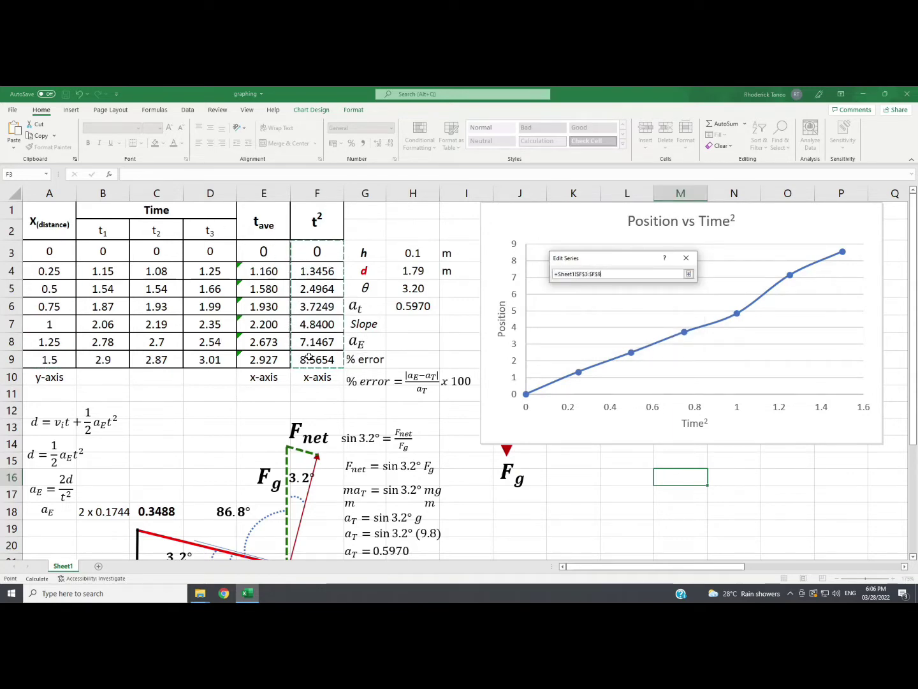
{"action": "left_click", "coordinate": [688, 274]}
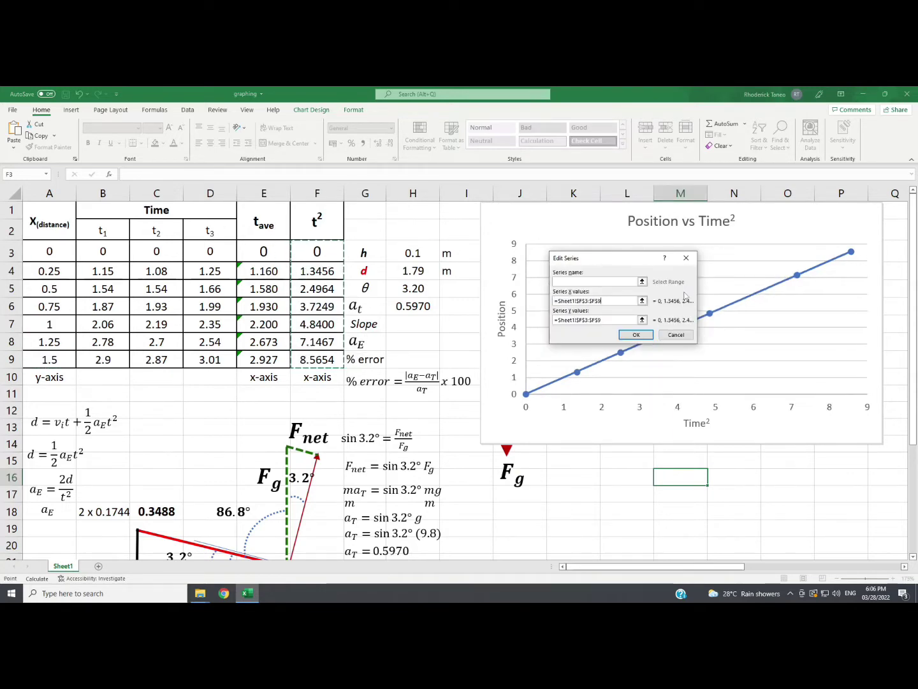
{"action": "left_click", "coordinate": [642, 320]}
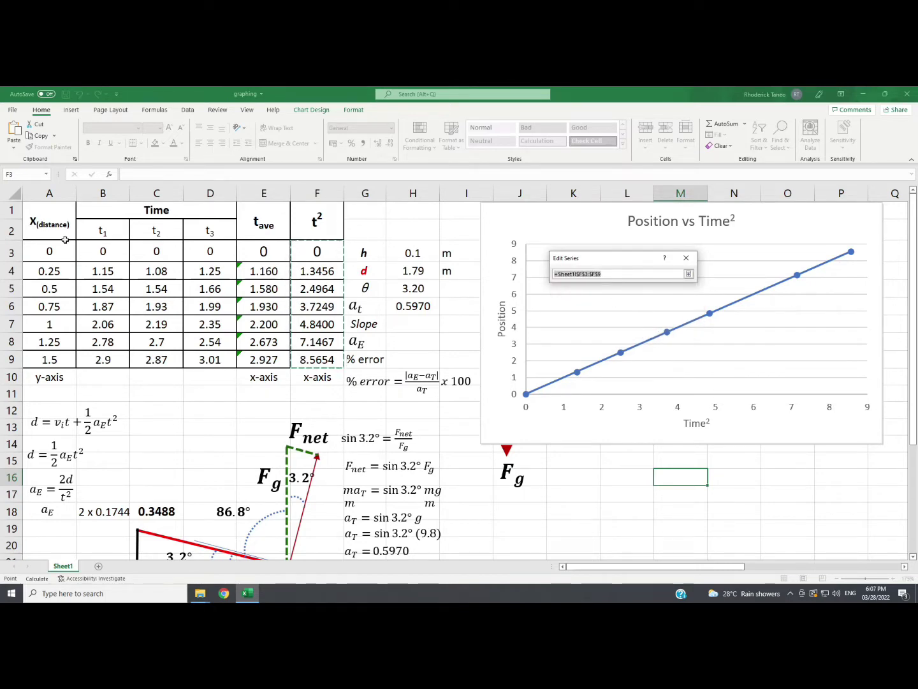
{"action": "left_click_drag", "start_coordinate": [67, 242], "coordinate": [56, 360]}
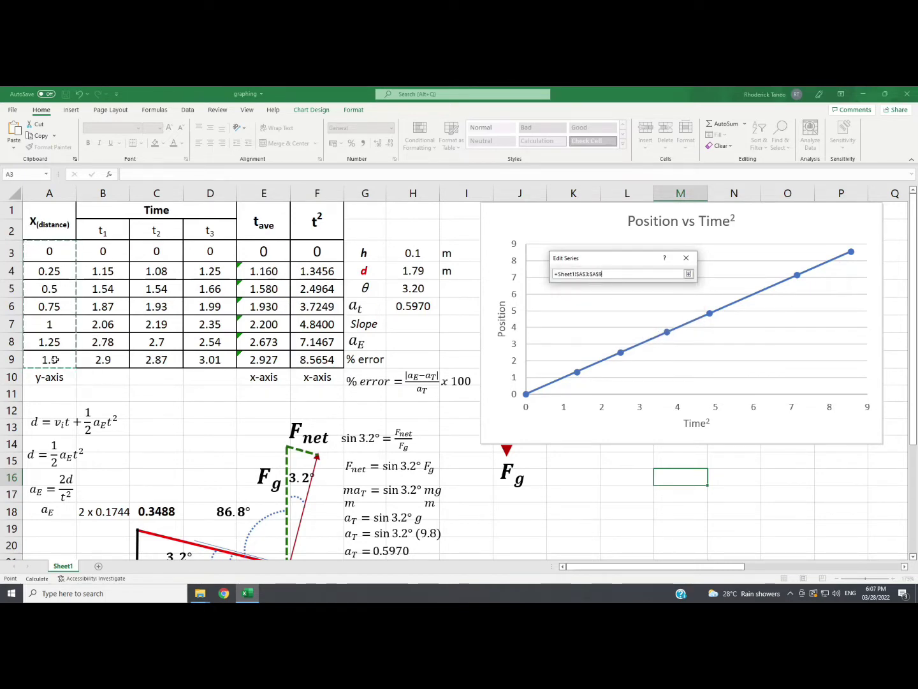
{"action": "left_click", "coordinate": [689, 274]}
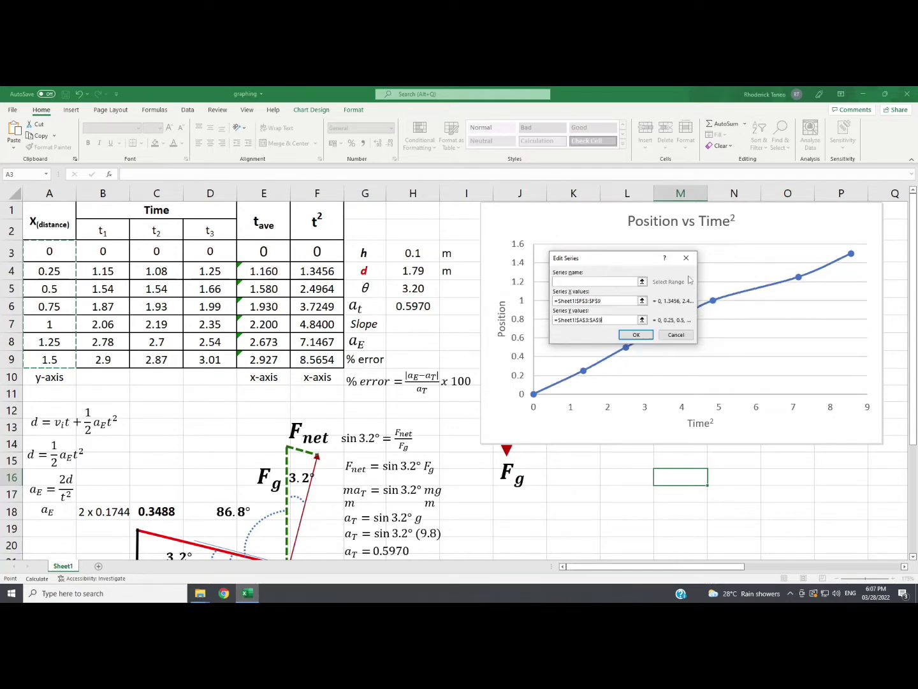
{"action": "left_click", "coordinate": [636, 334]}
{"action": "left_click", "coordinate": [700, 364]}
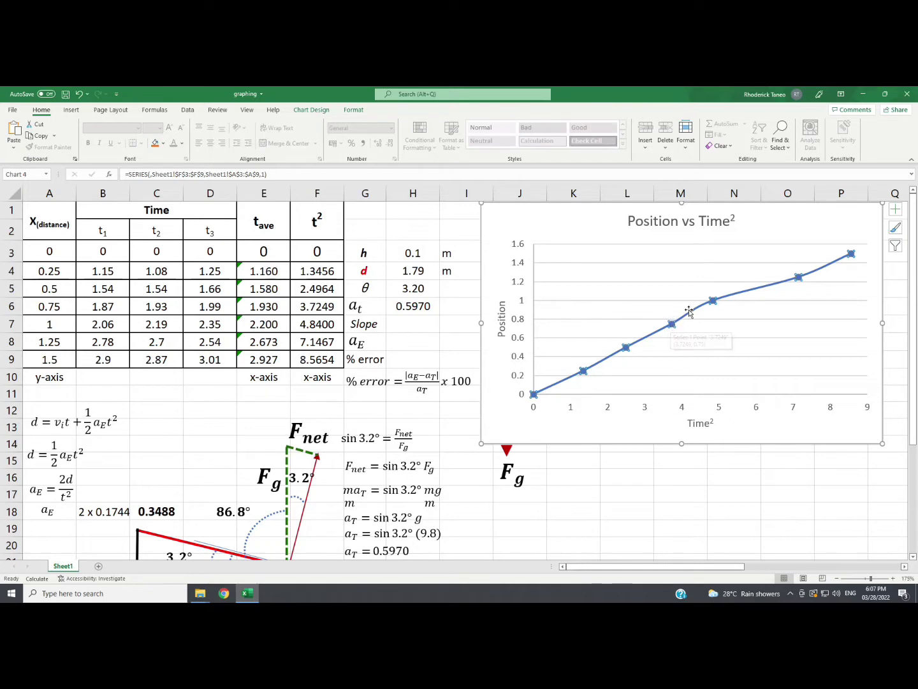
Add a linear trendline showing y = 0.1744x + 0.0495 and move the equation to the upper left.
{"action": "right_click", "coordinate": [740, 296]}
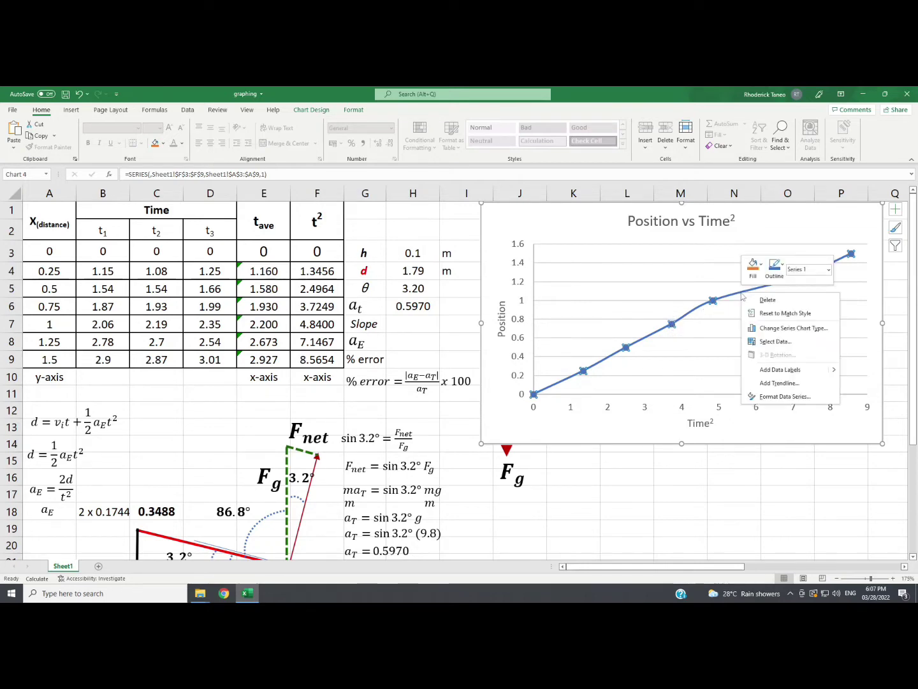
{"action": "left_click", "coordinate": [780, 383]}
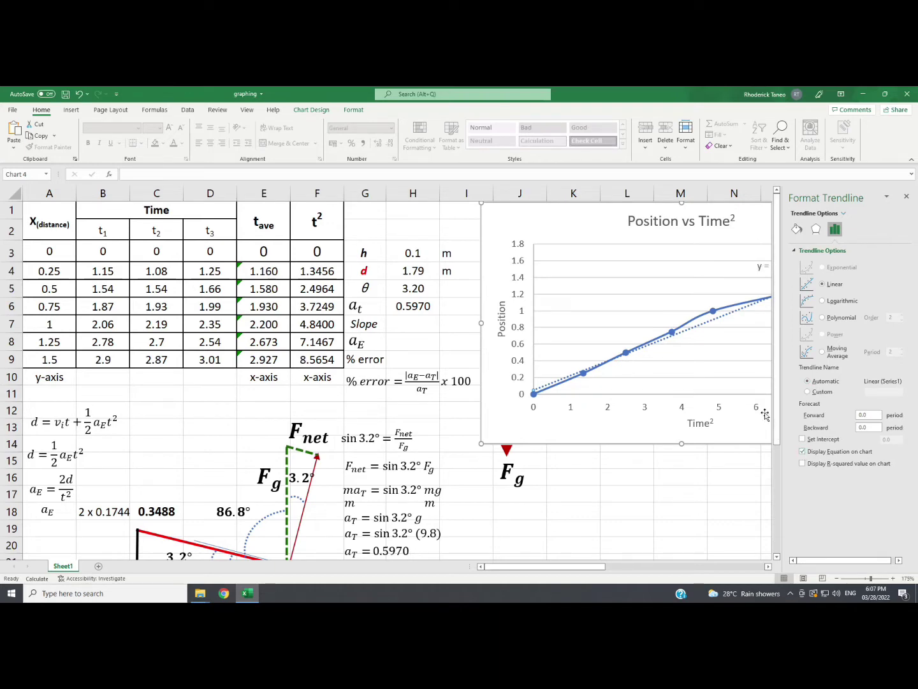
{"action": "left_click", "coordinate": [906, 197]}
{"action": "left_click", "coordinate": [799, 266]}
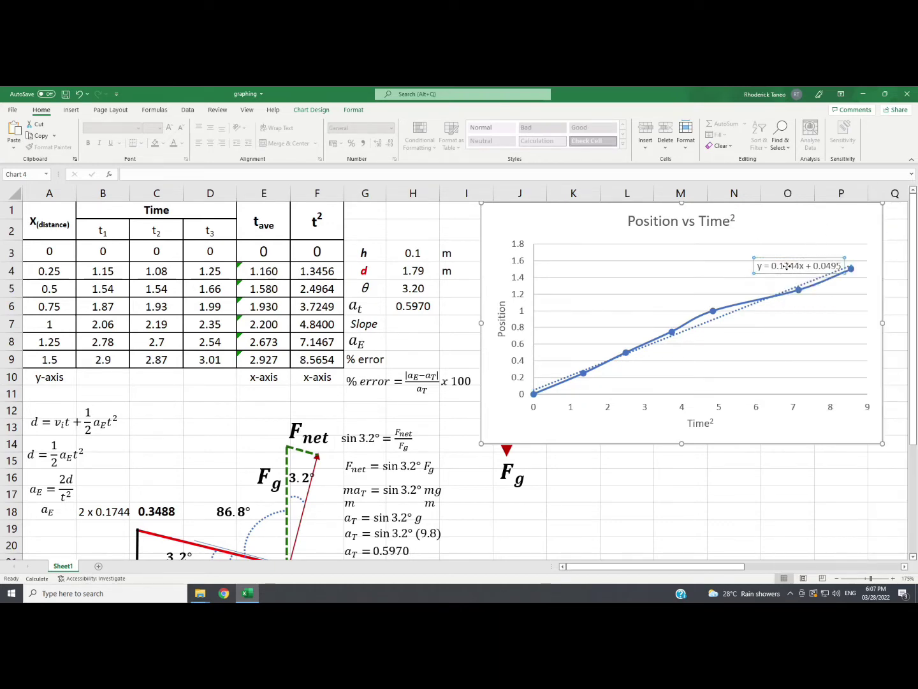
{"action": "left_click_drag", "start_coordinate": [799, 266], "coordinate": [621, 266]}
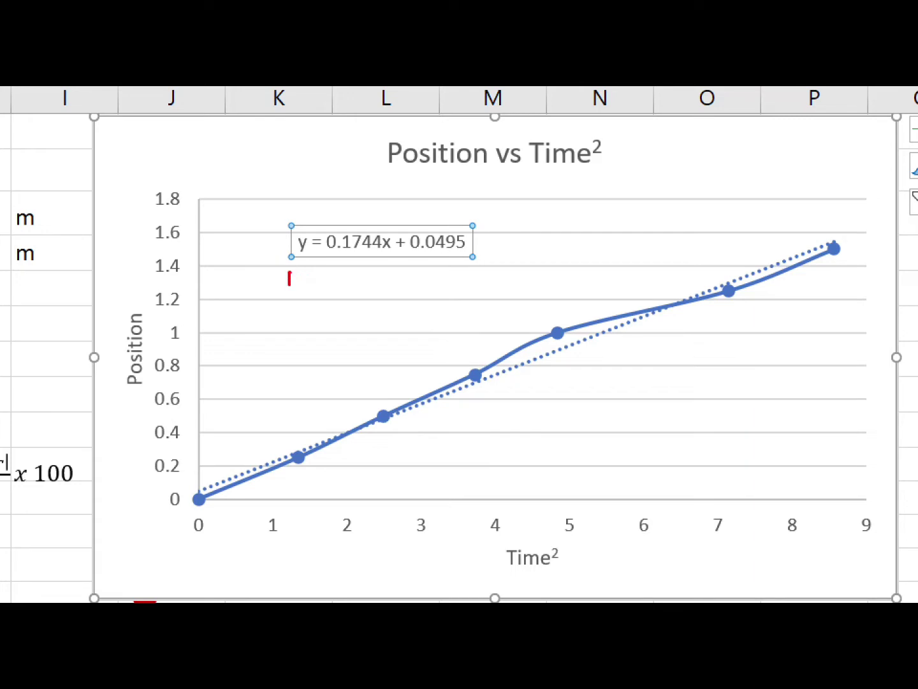
{"action": "mouse_move", "coordinate": [289, 279]}
{"action": "left_mouse_down"}
{"action": "mouse_move", "coordinate": [308, 266]}
{"action": "mouse_move", "coordinate": [279, 315]}
{"action": "left_mouse_up"}
{"action": "mouse_move", "coordinate": [314, 276]}
{"action": "left_mouse_down"}
{"action": "mouse_move", "coordinate": [338, 276]}
{"action": "mouse_move", "coordinate": [345, 297]}
{"action": "mouse_move", "coordinate": [454, 287]}
{"action": "mouse_move", "coordinate": [441, 303]}
{"action": "left_mouse_up"}
{"action": "mouse_move", "coordinate": [472, 257]}
{"action": "left_mouse_down"}
{"action": "mouse_move", "coordinate": [470, 291]}
{"action": "mouse_move", "coordinate": [482, 309]}
{"action": "left_mouse_up"}
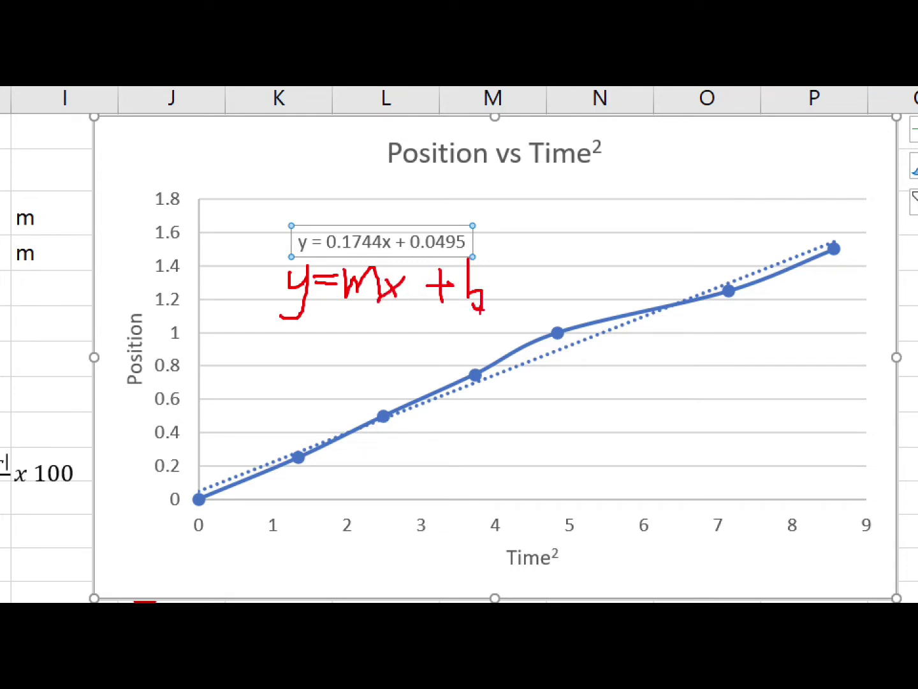
{"action": "left_click_drag", "start_coordinate": [424, 256], "coordinate": [463, 256]}
{"action": "mouse_move", "coordinate": [357, 310]}
{"action": "left_mouse_down"}
{"action": "mouse_move", "coordinate": [308, 335]}
{"action": "mouse_move", "coordinate": [305, 348]}
{"action": "mouse_move", "coordinate": [330, 349]}
{"action": "left_mouse_up"}
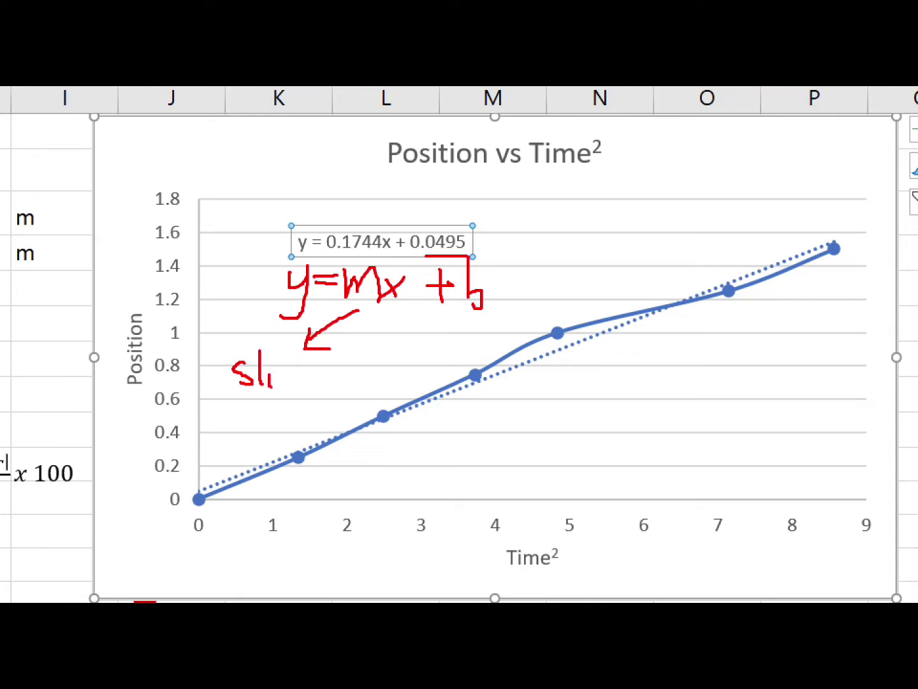
{"action": "left_click_drag", "start_coordinate": [290, 395], "coordinate": [290, 407]}
{"action": "mouse_move", "coordinate": [289, 375]}
{"action": "left_mouse_down"}
{"action": "mouse_move", "coordinate": [291, 365]}
{"action": "mouse_move", "coordinate": [305, 375]}
{"action": "mouse_move", "coordinate": [330, 363]}
{"action": "mouse_move", "coordinate": [307, 385]}
{"action": "left_mouse_up"}
{"action": "left_click_drag", "start_coordinate": [306, 385], "coordinate": [328, 384]}
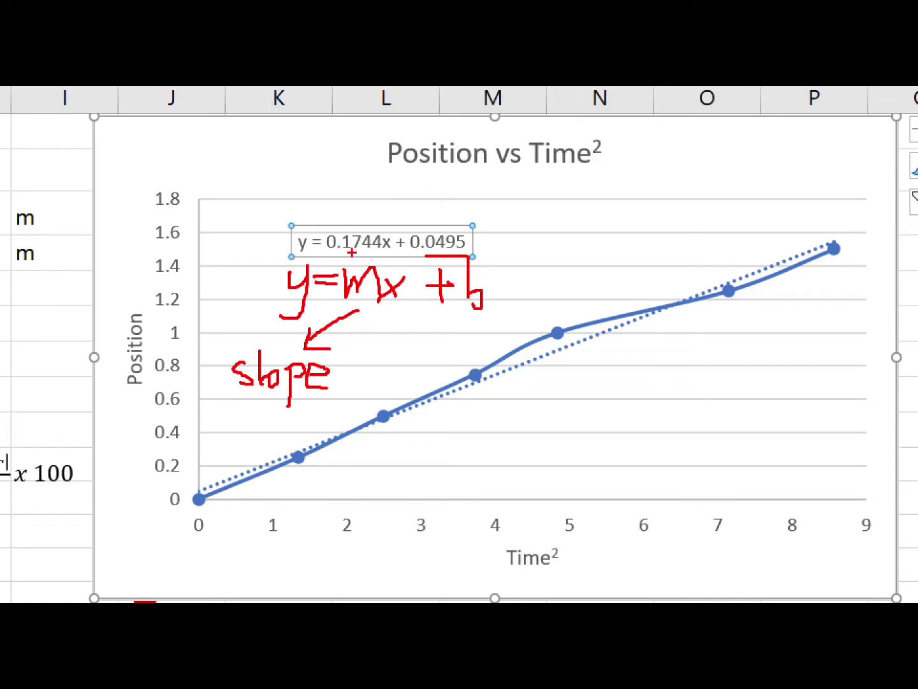
{"action": "left_click_drag", "start_coordinate": [329, 253], "coordinate": [365, 253]}
{"action": "key", "text": "Escape"}
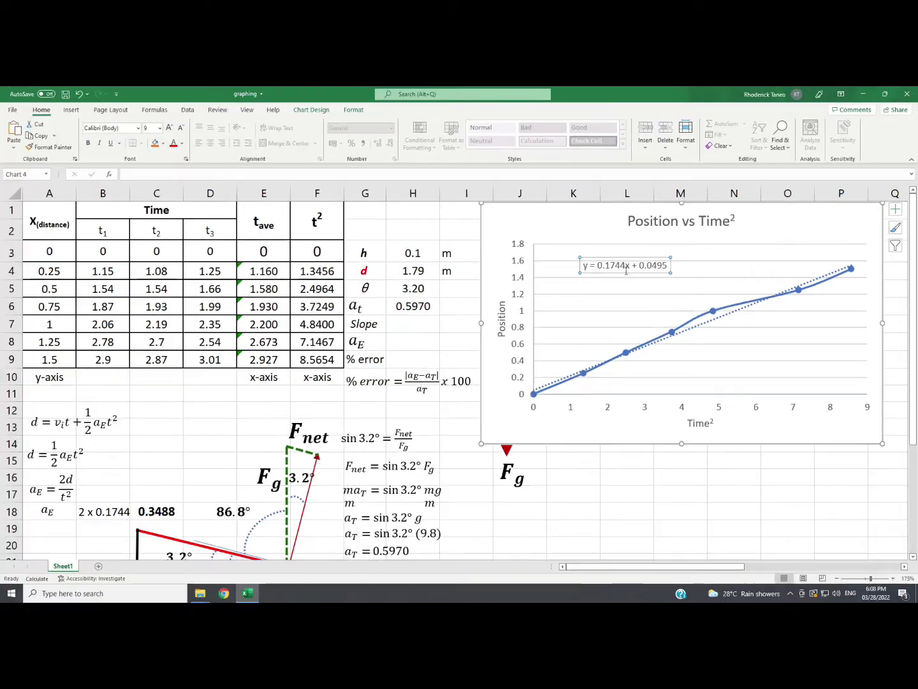
Paste the trendline slope 0.1744 into cell H7 beside the Slope label.
{"action": "left_click", "coordinate": [409, 323]}
{"action": "type", "text": "0.1744"}
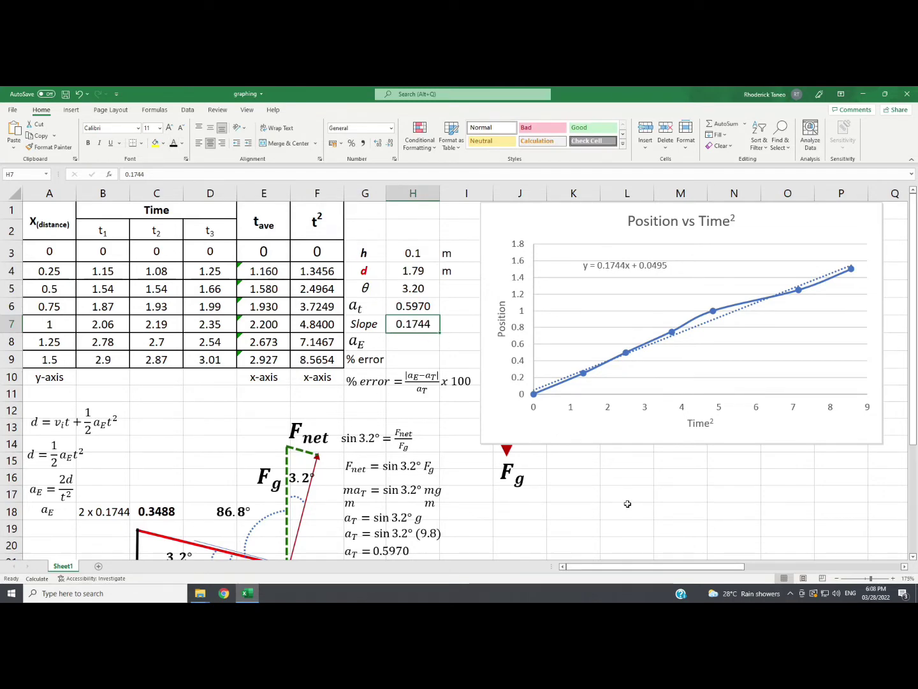
{"action": "scroll", "coordinate": [627, 504], "scroll_direction": "down", "scroll_amount": 1}
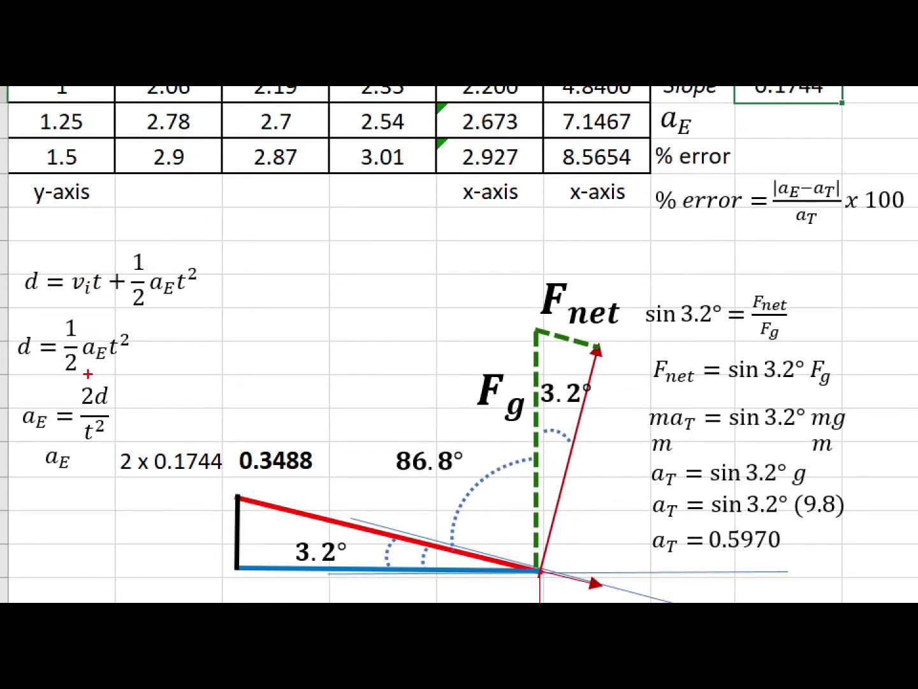
{"action": "mouse_move", "coordinate": [23, 251]}
{"action": "left_mouse_down"}
{"action": "mouse_move", "coordinate": [5, 317]}
{"action": "mouse_move", "coordinate": [163, 322]}
{"action": "mouse_move", "coordinate": [223, 256]}
{"action": "mouse_move", "coordinate": [21, 257]}
{"action": "left_mouse_up"}
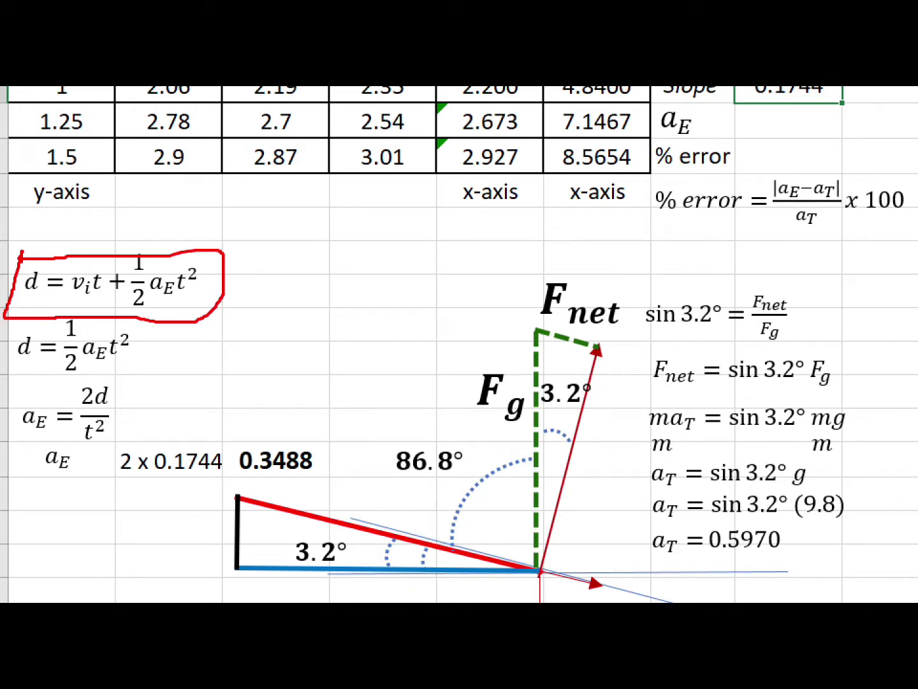
{"action": "key", "text": "e"}
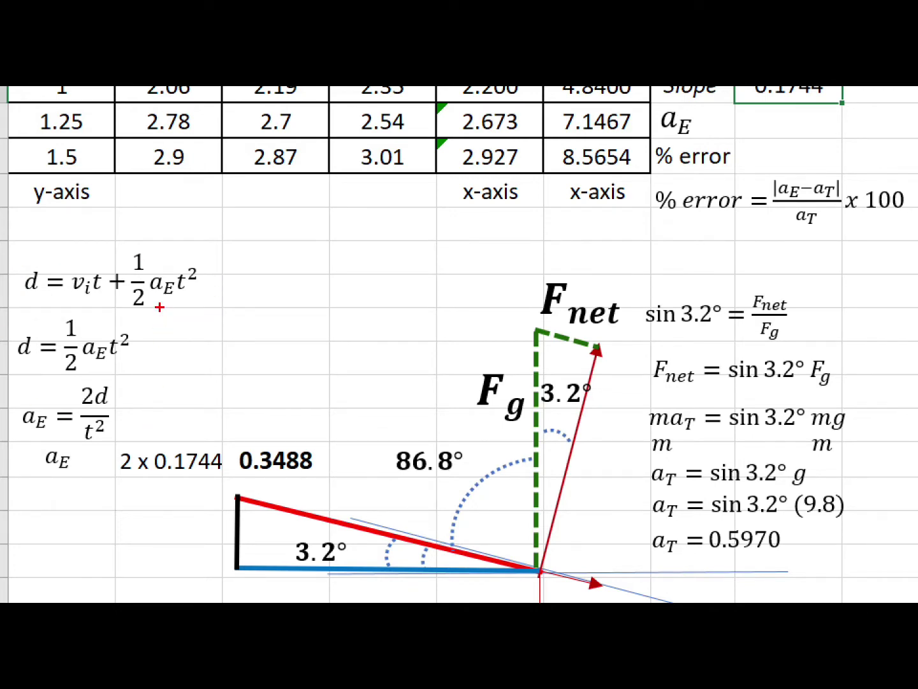
{"action": "mouse_move", "coordinate": [75, 295]}
{"action": "left_mouse_down"}
{"action": "mouse_move", "coordinate": [95, 251]}
{"action": "mouse_move", "coordinate": [75, 252]}
{"action": "mouse_move", "coordinate": [100, 254]}
{"action": "left_mouse_up"}
{"action": "mouse_move", "coordinate": [121, 222]}
{"action": "left_mouse_down"}
{"action": "mouse_move", "coordinate": [104, 235]}
{"action": "mouse_move", "coordinate": [127, 243]}
{"action": "left_mouse_up"}
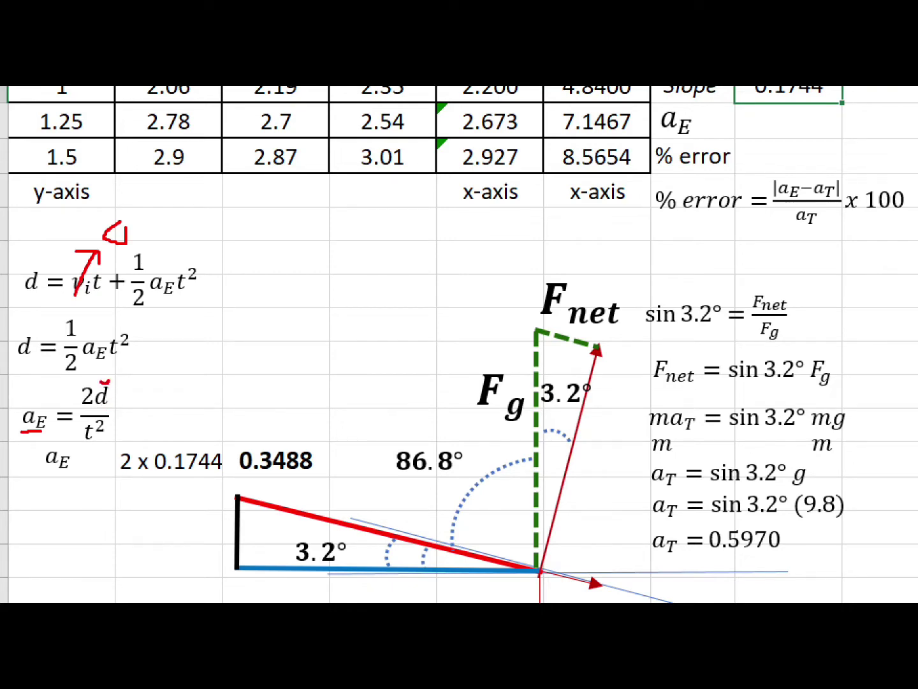
{"action": "mouse_move", "coordinate": [107, 381]}
{"action": "left_mouse_down"}
{"action": "mouse_move", "coordinate": [78, 440]}
{"action": "mouse_move", "coordinate": [101, 441]}
{"action": "mouse_move", "coordinate": [118, 396]}
{"action": "left_mouse_up"}
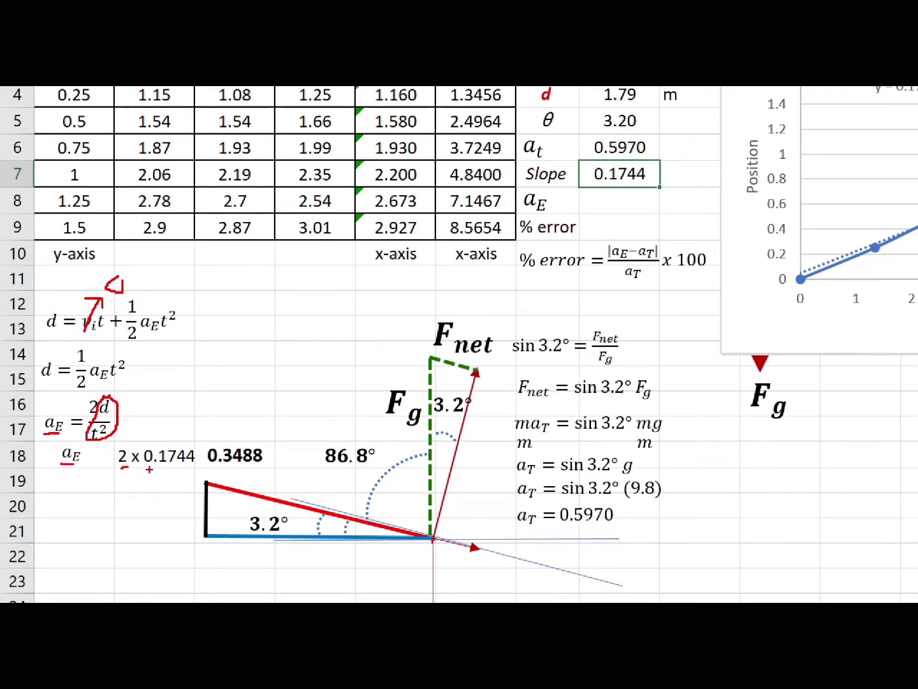
{"action": "left_click_drag", "start_coordinate": [157, 469], "coordinate": [195, 465]}
{"action": "left_click_drag", "start_coordinate": [211, 471], "coordinate": [257, 466]}
Clear the ink annotations and select cell H8 for the aE result.
{"action": "key", "text": "Escape"}
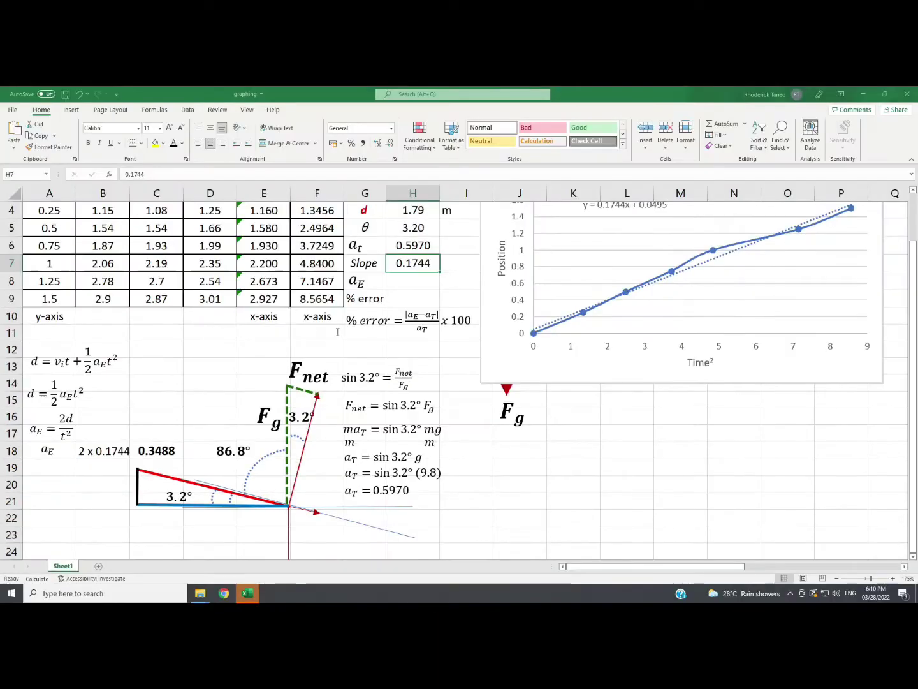
{"action": "left_click", "coordinate": [415, 281]}
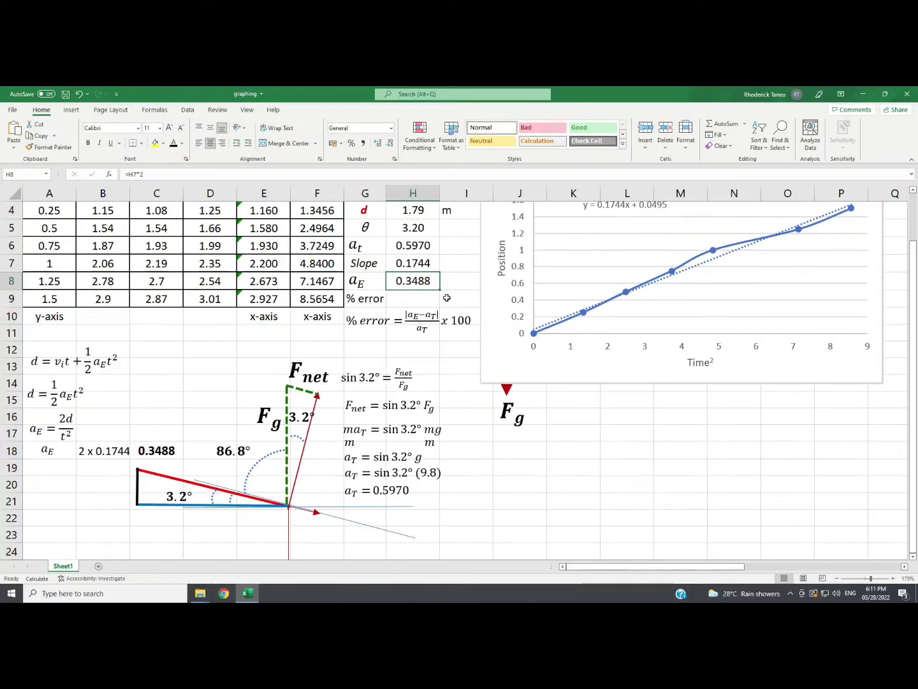
Give the % error cell H9 a visible font color so its result 42 shows.
{"action": "key", "text": "Down"}
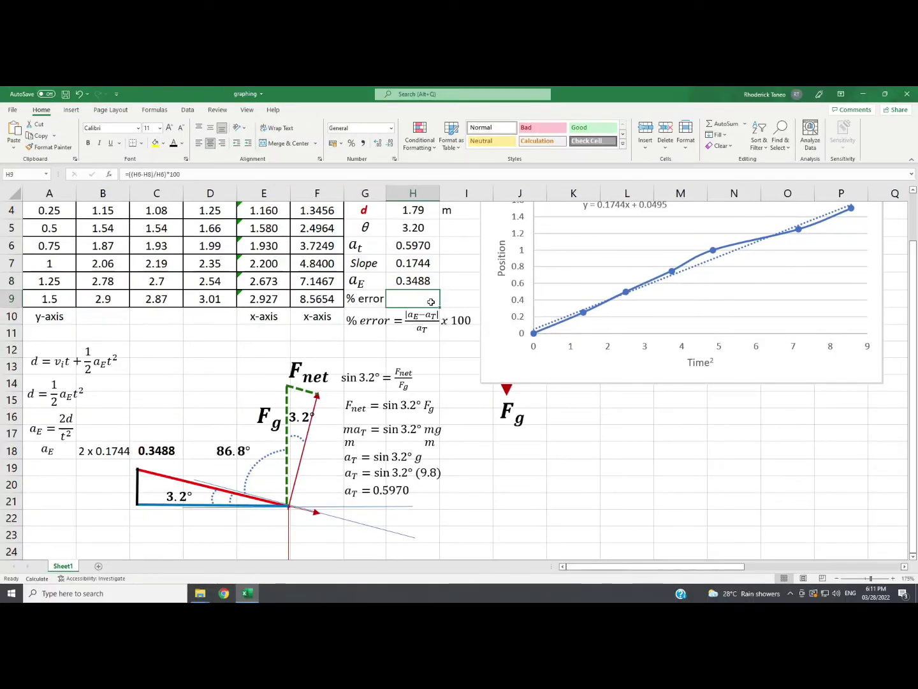
{"action": "left_click", "coordinate": [173, 143]}
{"action": "scroll", "coordinate": [496, 256], "scroll_direction": "up", "scroll_amount": 1}
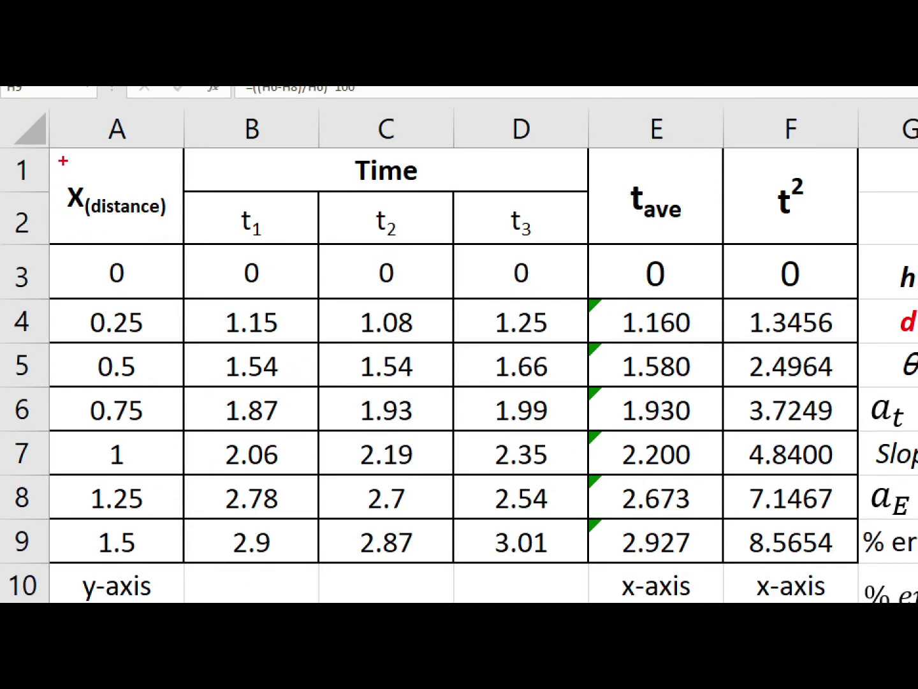
{"action": "mouse_move", "coordinate": [58, 161]}
{"action": "left_mouse_down"}
{"action": "mouse_move", "coordinate": [56, 361]}
{"action": "mouse_move", "coordinate": [33, 590]}
{"action": "mouse_move", "coordinate": [158, 528]}
{"action": "mouse_move", "coordinate": [180, 174]}
{"action": "mouse_move", "coordinate": [86, 170]}
{"action": "left_mouse_up"}
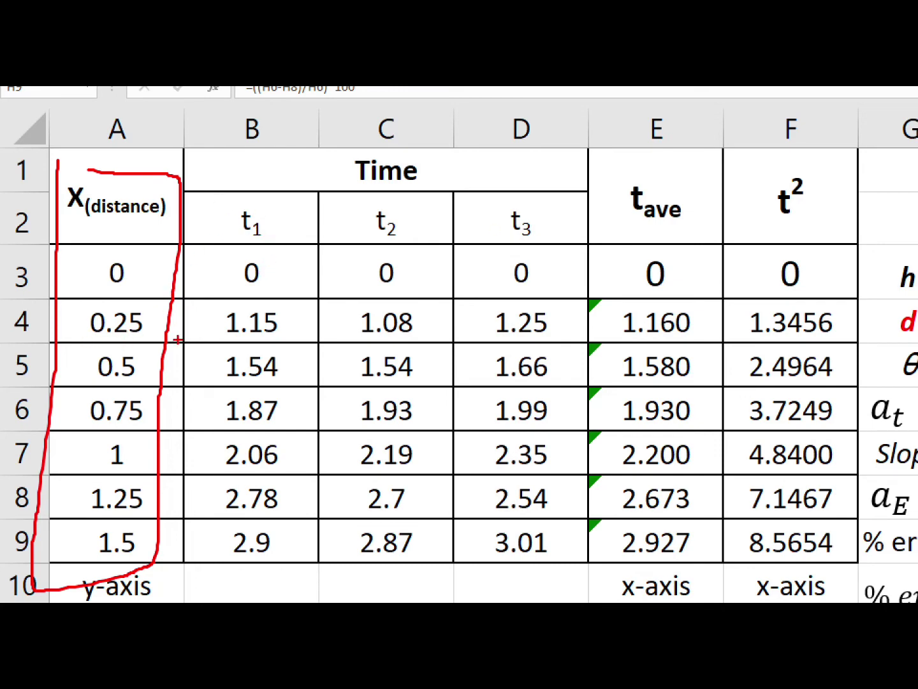
{"action": "key", "text": "Escape"}
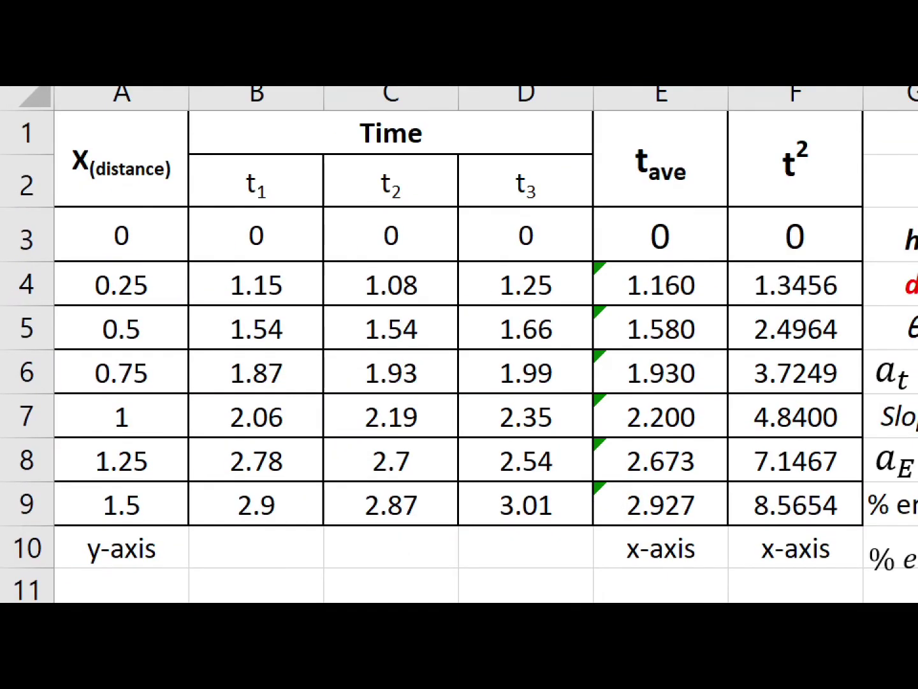
{"action": "left_click_drag", "start_coordinate": [165, 328], "coordinate": [173, 328]}
{"action": "mouse_move", "coordinate": [172, 378]}
{"action": "left_mouse_down"}
{"action": "mouse_move", "coordinate": [181, 378]}
{"action": "mouse_move", "coordinate": [177, 417]}
{"action": "left_mouse_up"}
{"action": "left_click_drag", "start_coordinate": [162, 466], "coordinate": [191, 458]}
{"action": "left_click_drag", "start_coordinate": [158, 511], "coordinate": [164, 510]}
{"action": "left_click_drag", "start_coordinate": [246, 198], "coordinate": [264, 197]}
{"action": "left_click_drag", "start_coordinate": [354, 206], "coordinate": [407, 204]}
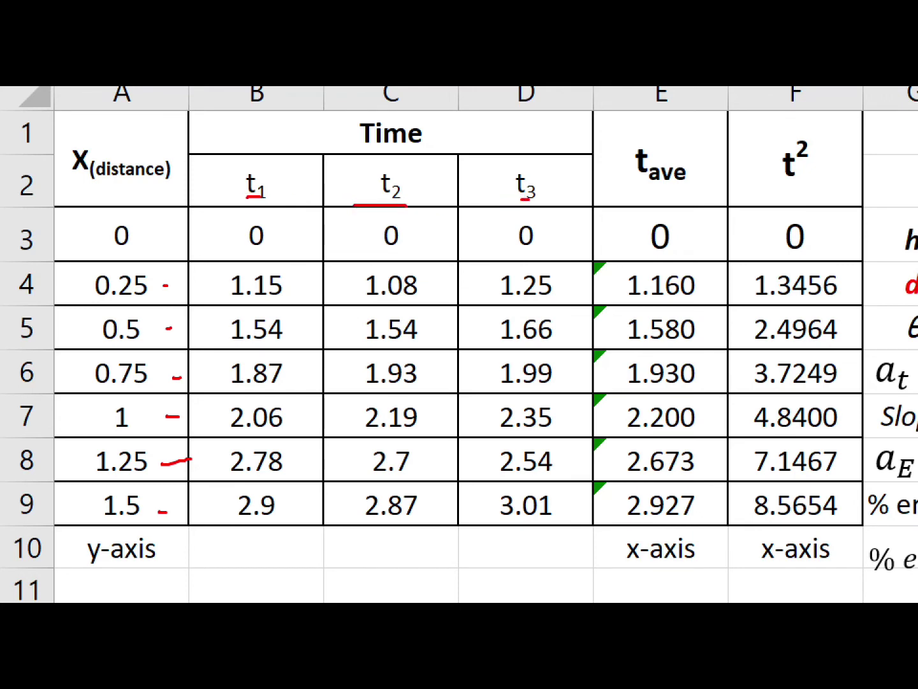
{"action": "left_click_drag", "start_coordinate": [521, 199], "coordinate": [542, 201]}
{"action": "left_click_drag", "start_coordinate": [634, 180], "coordinate": [670, 182]}
{"action": "left_click_drag", "start_coordinate": [790, 180], "coordinate": [813, 181]}
{"action": "key", "text": "Escape"}
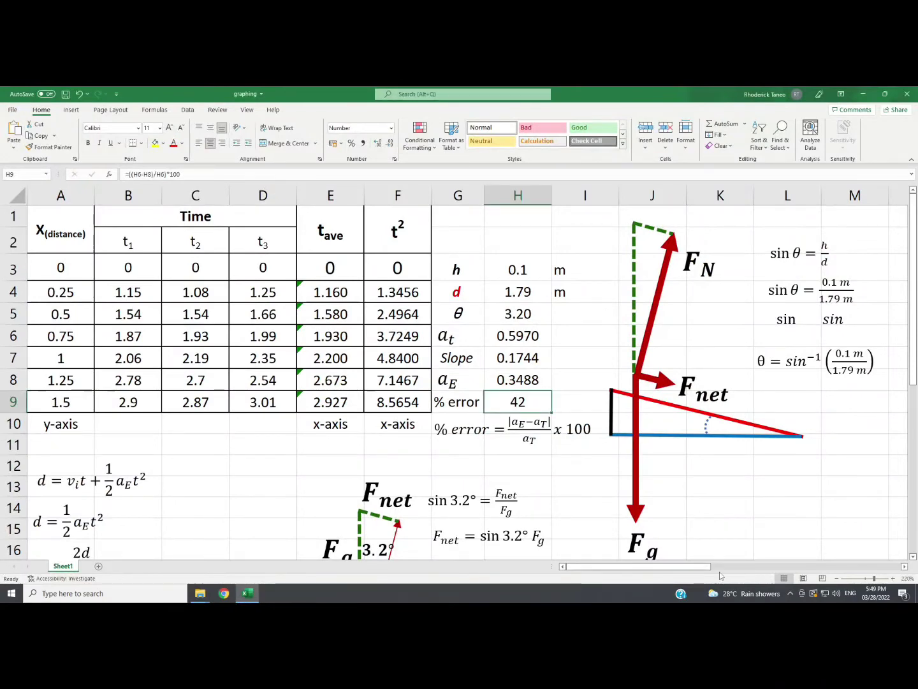
{"action": "left_click_drag", "start_coordinate": [705, 567], "coordinate": [866, 576]}
{"action": "scroll", "coordinate": [727, 523], "scroll_direction": "down", "scroll_amount": 3, "text": "ctrl"}
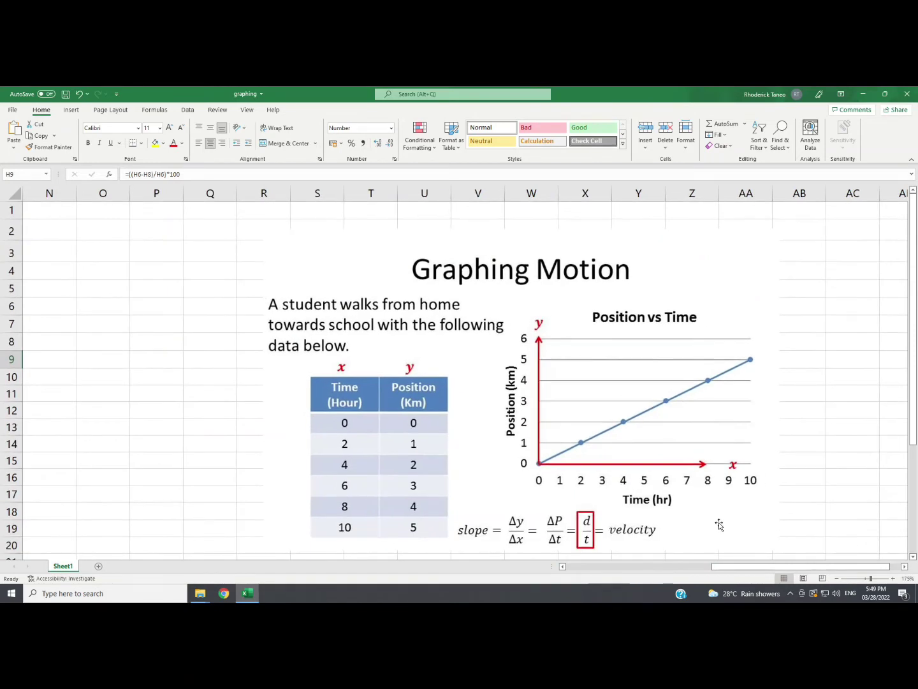
{"action": "left_click_drag", "start_coordinate": [724, 567], "coordinate": [734, 568]}
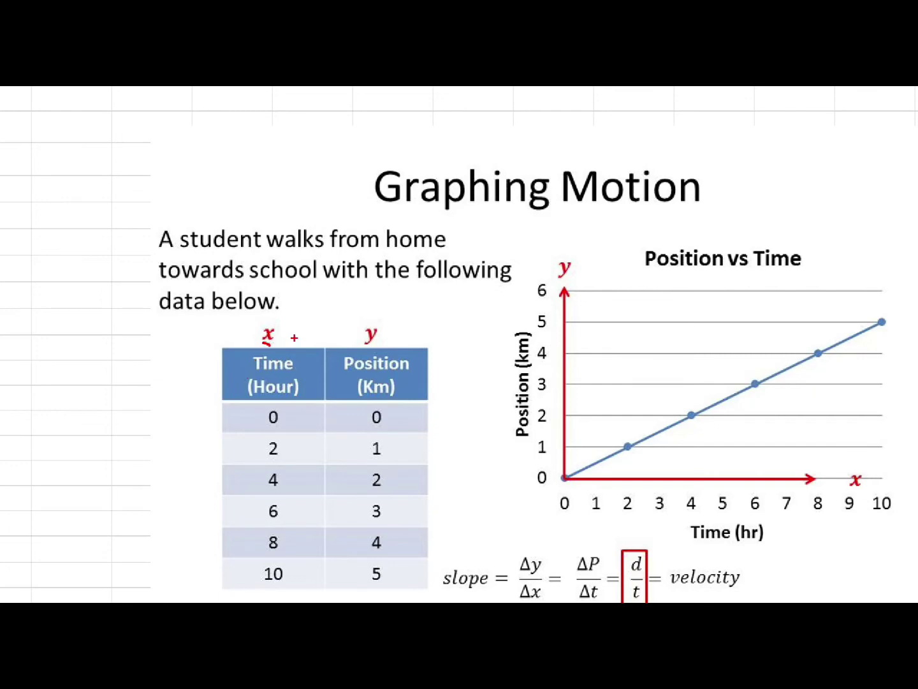
{"action": "left_click_drag", "start_coordinate": [364, 348], "coordinate": [396, 348]}
{"action": "mouse_move", "coordinate": [774, 523]}
{"action": "left_mouse_down"}
{"action": "mouse_move", "coordinate": [700, 525]}
{"action": "mouse_move", "coordinate": [771, 544]}
{"action": "left_mouse_up"}
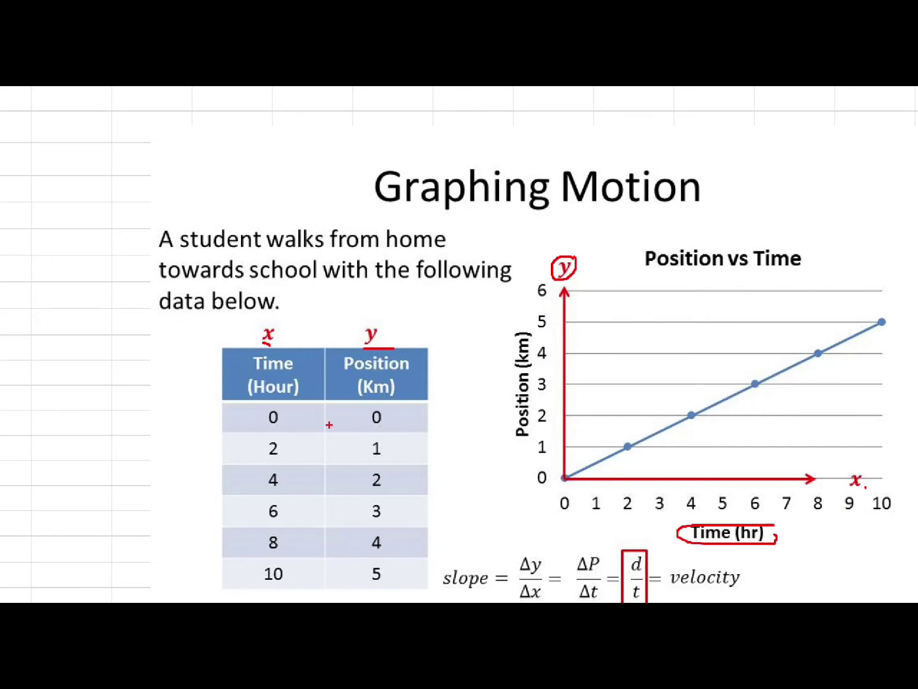
{"action": "left_click_drag", "start_coordinate": [565, 477], "coordinate": [900, 315]}
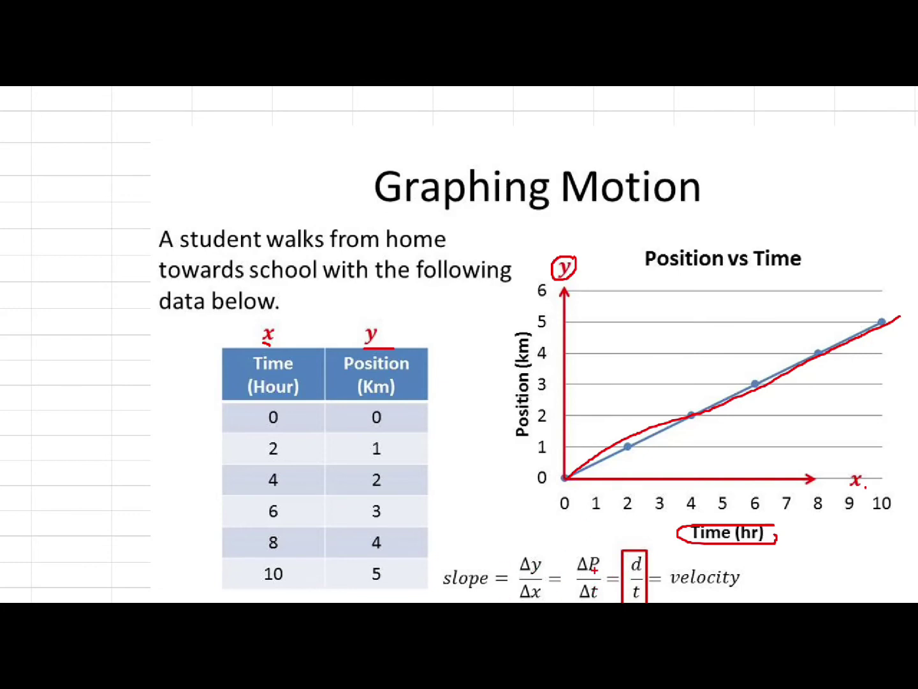
{"action": "left_click_drag", "start_coordinate": [587, 575], "coordinate": [616, 576]}
{"action": "left_click_drag", "start_coordinate": [682, 585], "coordinate": [748, 584]}
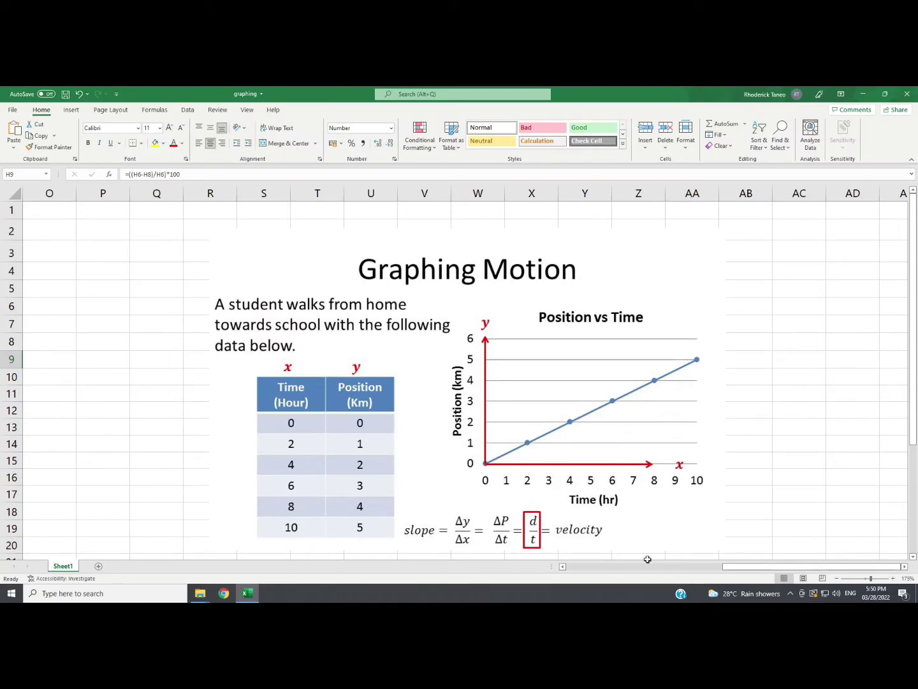
Scroll back to the H-column results and label the triangle's vertical leg as h.
{"action": "left_click_drag", "start_coordinate": [729, 566], "coordinate": [568, 565]}
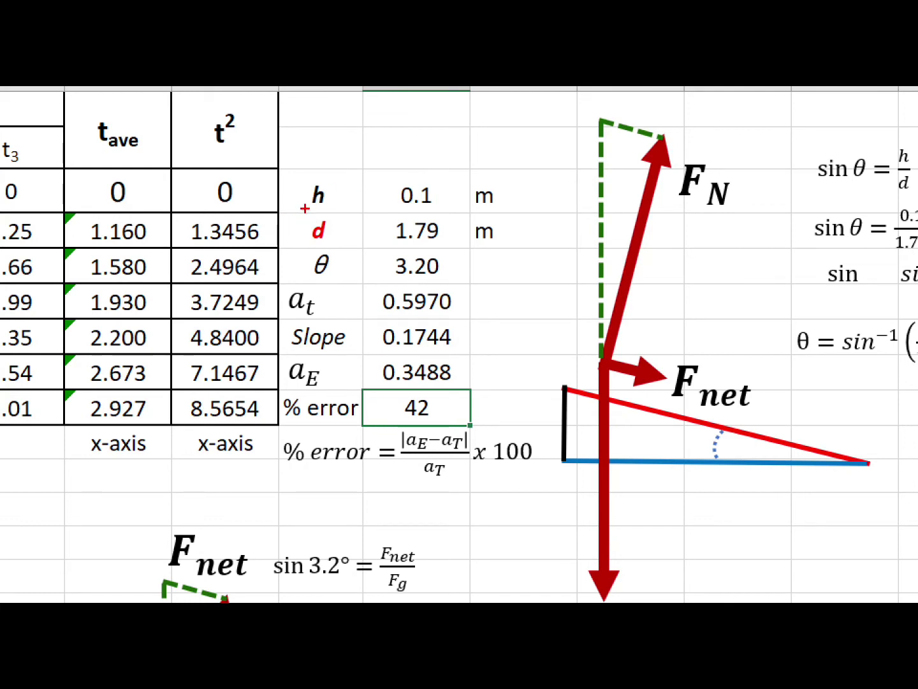
{"action": "left_click_drag", "start_coordinate": [304, 207], "coordinate": [338, 209]}
{"action": "left_click_drag", "start_coordinate": [542, 415], "coordinate": [542, 422]}
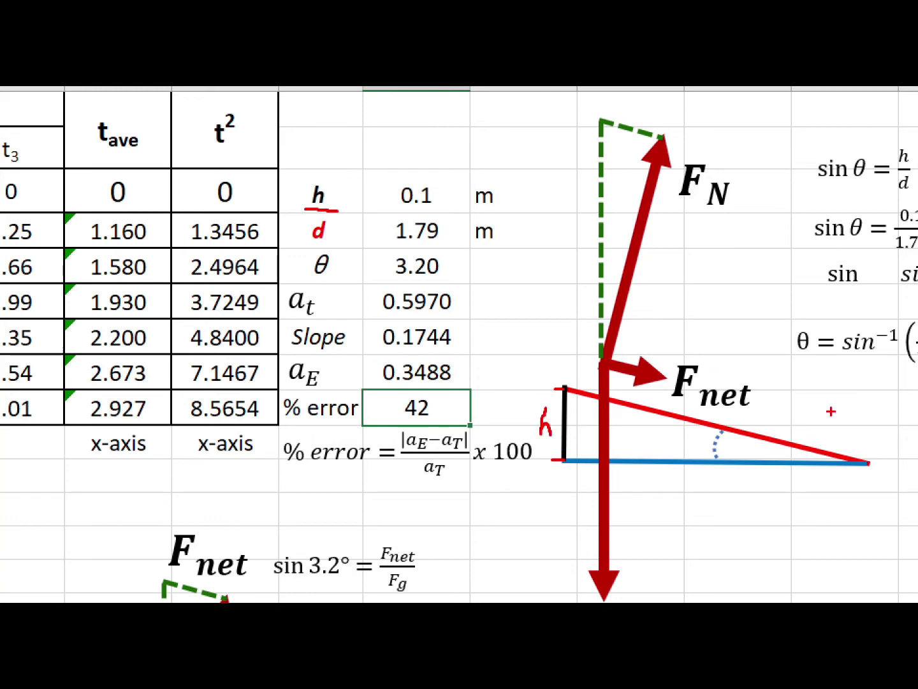
Mark the slanted side's ends, label it d, and mark the incline angle θ.
{"action": "left_click_drag", "start_coordinate": [569, 377], "coordinate": [563, 388]}
{"action": "mouse_move", "coordinate": [870, 459]}
{"action": "left_mouse_down"}
{"action": "mouse_move", "coordinate": [873, 451]}
{"action": "mouse_move", "coordinate": [866, 473]}
{"action": "left_mouse_up"}
{"action": "mouse_move", "coordinate": [774, 416]}
{"action": "left_mouse_down"}
{"action": "mouse_move", "coordinate": [760, 422]}
{"action": "mouse_move", "coordinate": [776, 390]}
{"action": "mouse_move", "coordinate": [778, 436]}
{"action": "left_mouse_up"}
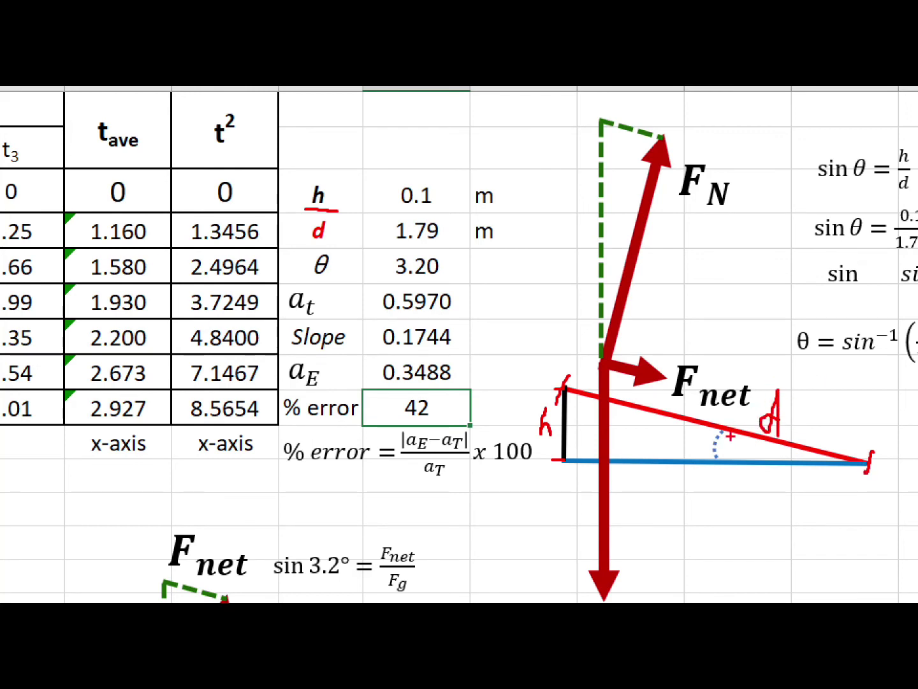
{"action": "left_click_drag", "start_coordinate": [720, 431], "coordinate": [710, 469]}
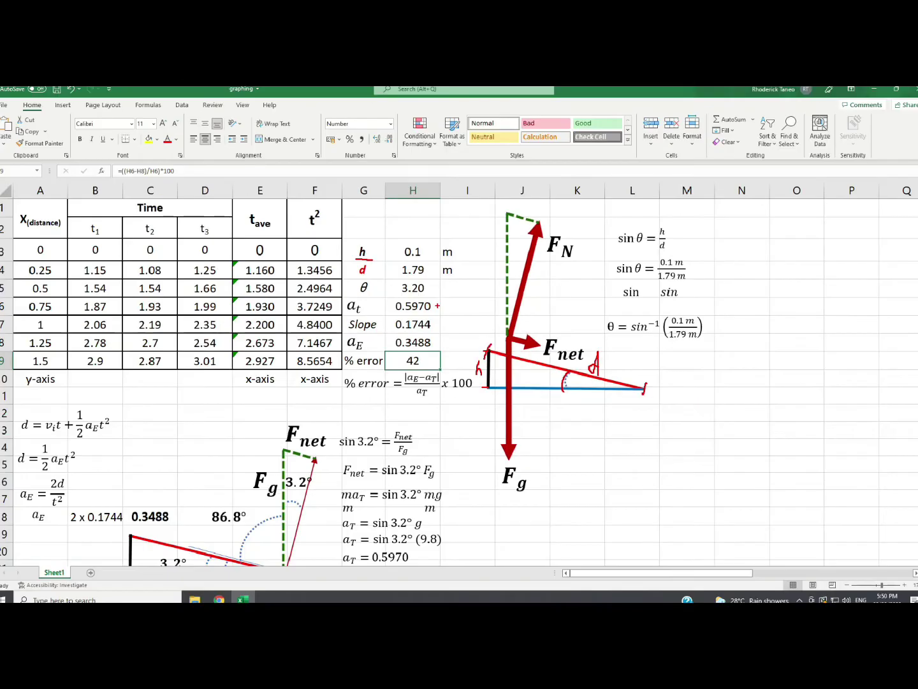
Turn the θ, aT, slope, aE and % error values in H5:H9 white.
{"action": "left_click_drag", "start_coordinate": [415, 263], "coordinate": [414, 358]}
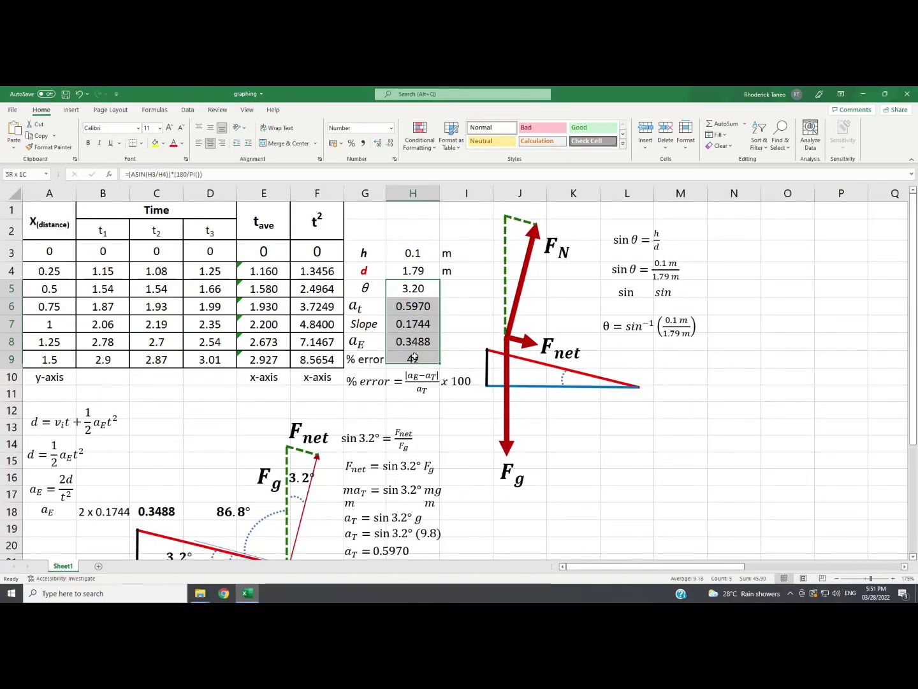
{"action": "left_click", "coordinate": [181, 144]}
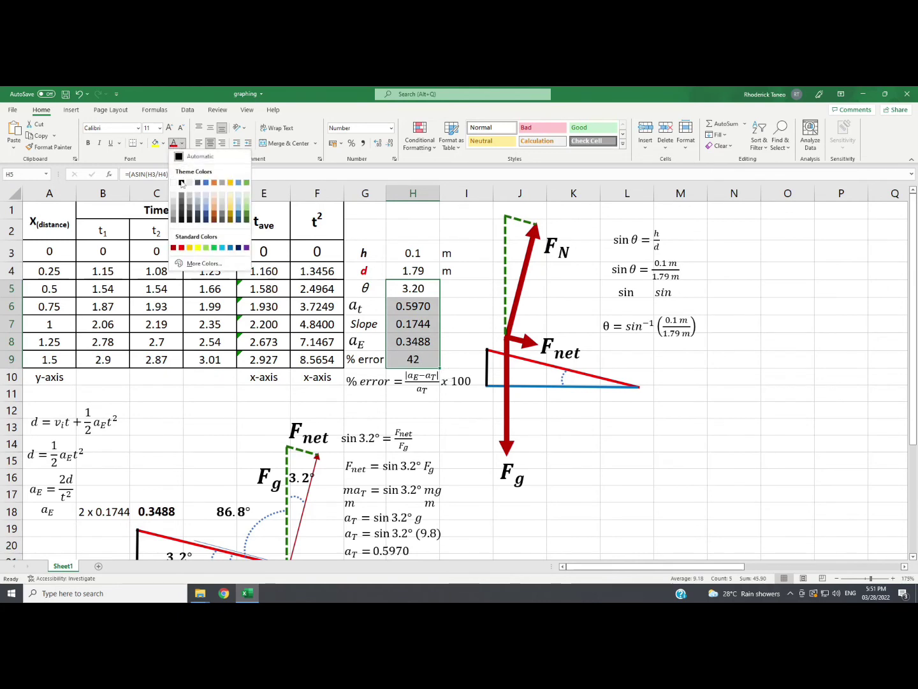
{"action": "left_click", "coordinate": [181, 183]}
{"action": "left_click", "coordinate": [590, 408]}
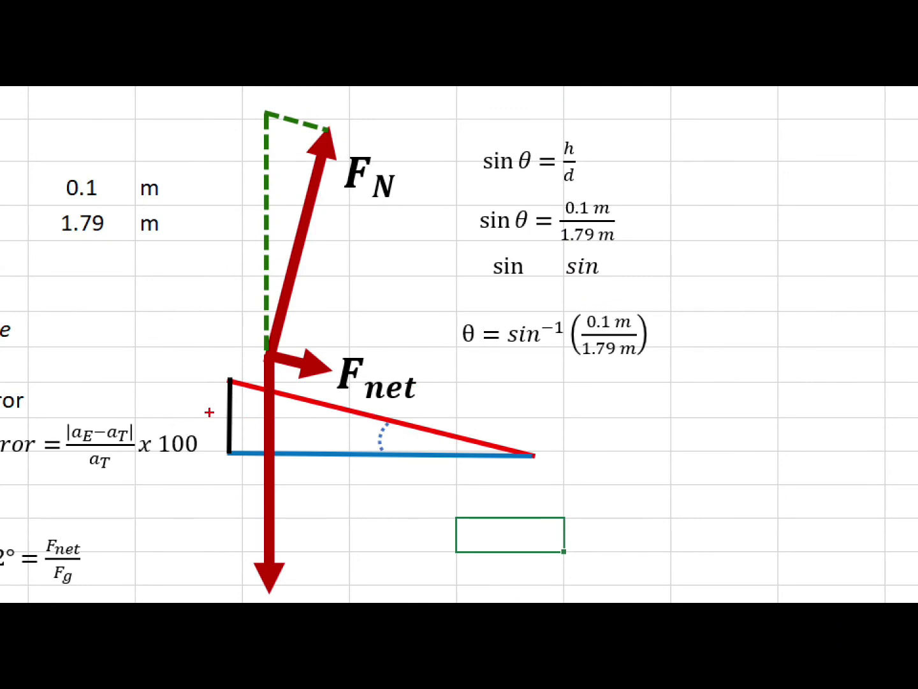
{"action": "mouse_move", "coordinate": [198, 397]}
{"action": "left_mouse_down"}
{"action": "mouse_move", "coordinate": [200, 422]}
{"action": "mouse_move", "coordinate": [218, 425]}
{"action": "left_mouse_up"}
{"action": "mouse_move", "coordinate": [472, 403]}
{"action": "left_mouse_down"}
{"action": "mouse_move", "coordinate": [439, 410]}
{"action": "mouse_move", "coordinate": [476, 384]}
{"action": "mouse_move", "coordinate": [472, 433]}
{"action": "left_mouse_up"}
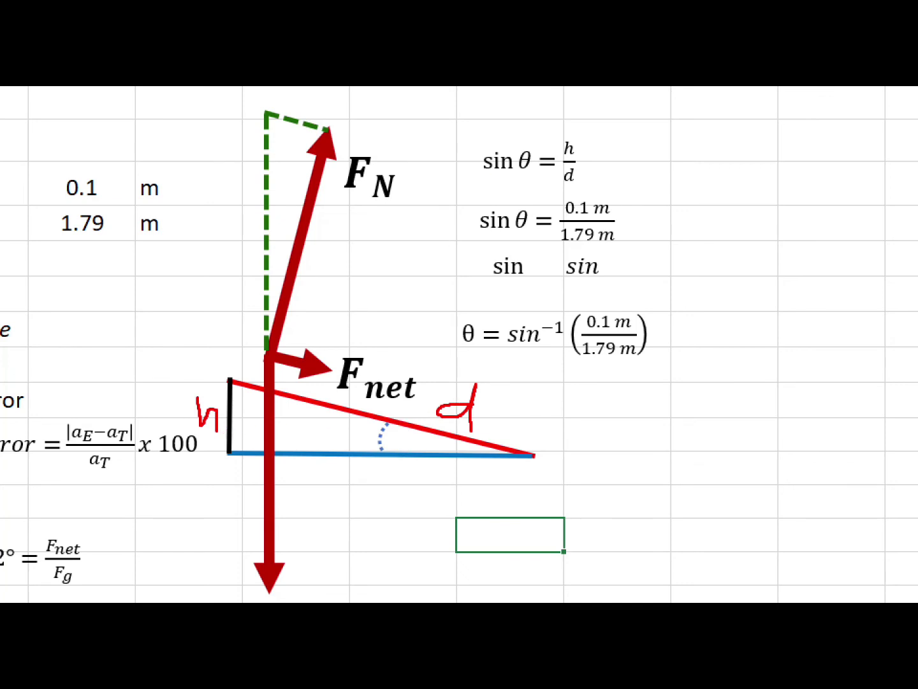
{"action": "left_click_drag", "start_coordinate": [483, 179], "coordinate": [536, 181]}
{"action": "left_click_drag", "start_coordinate": [587, 148], "coordinate": [615, 147]}
{"action": "left_click_drag", "start_coordinate": [578, 178], "coordinate": [615, 164]}
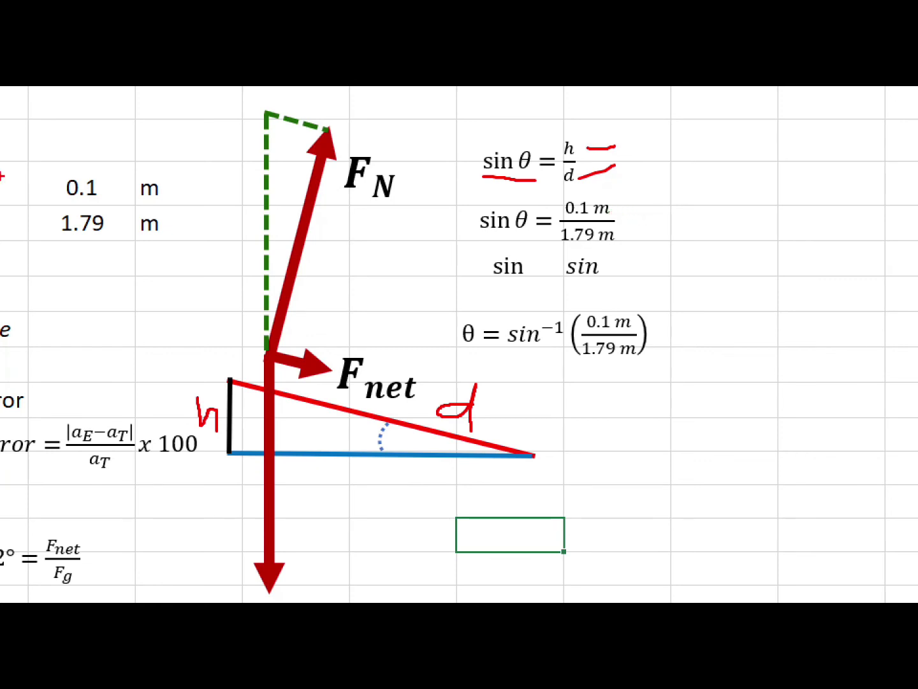
{"action": "left_click_drag", "start_coordinate": [180, 188], "coordinate": [206, 174]}
{"action": "left_click_drag", "start_coordinate": [178, 225], "coordinate": [197, 220]}
{"action": "left_click_drag", "start_coordinate": [470, 238], "coordinate": [641, 250]}
{"action": "left_click_drag", "start_coordinate": [482, 209], "coordinate": [519, 295]}
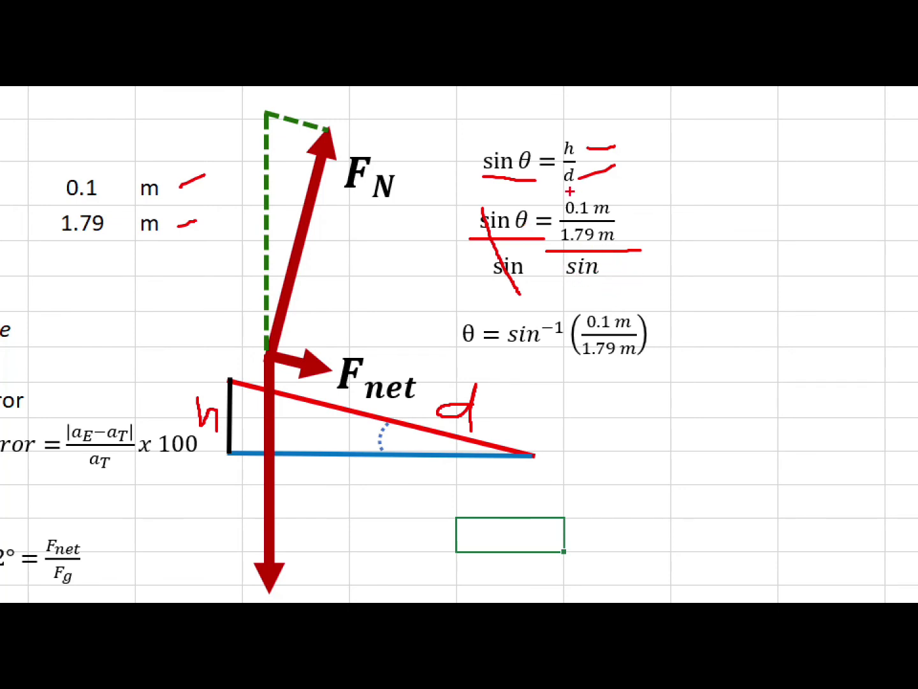
{"action": "mouse_move", "coordinate": [566, 307]}
{"action": "left_mouse_down"}
{"action": "mouse_move", "coordinate": [546, 307]}
{"action": "mouse_move", "coordinate": [539, 343]}
{"action": "mouse_move", "coordinate": [573, 316]}
{"action": "left_mouse_up"}
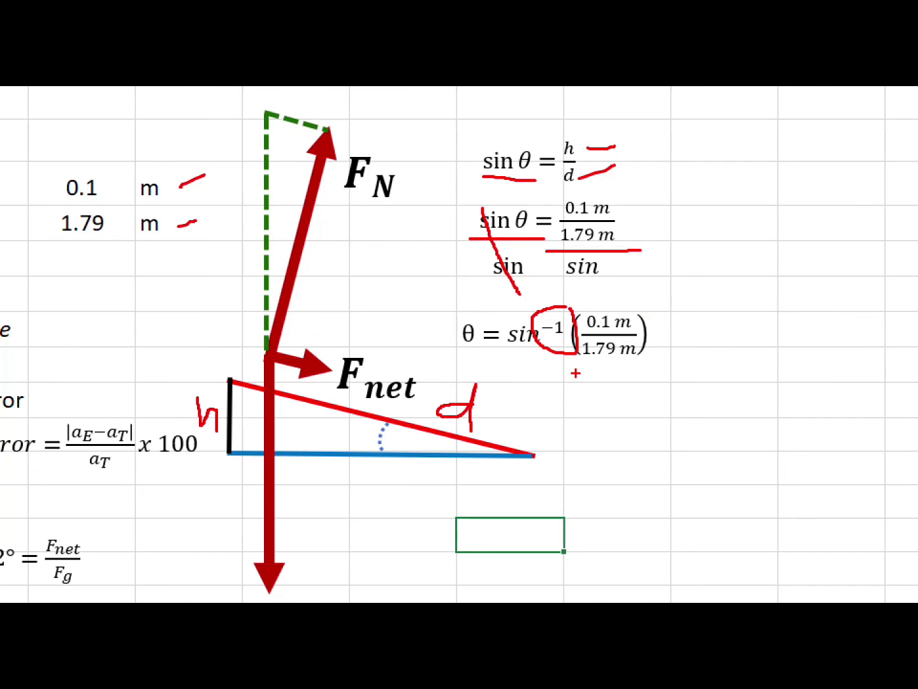
{"action": "key", "text": "Escape"}
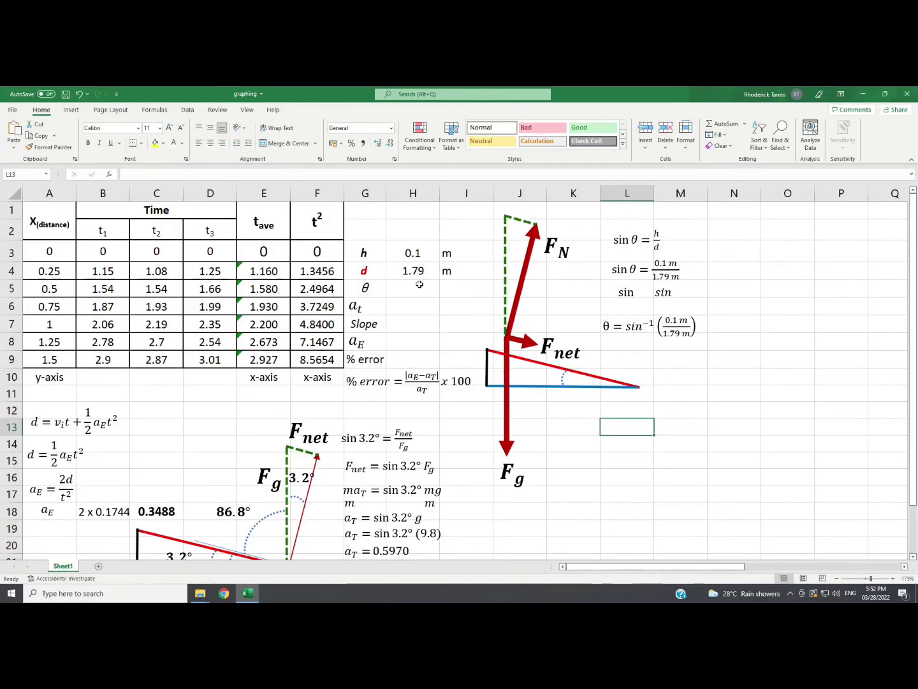
Set H5's font colour to Automatic so the θ value 3.20 appears.
{"action": "left_click", "coordinate": [67, 258]}
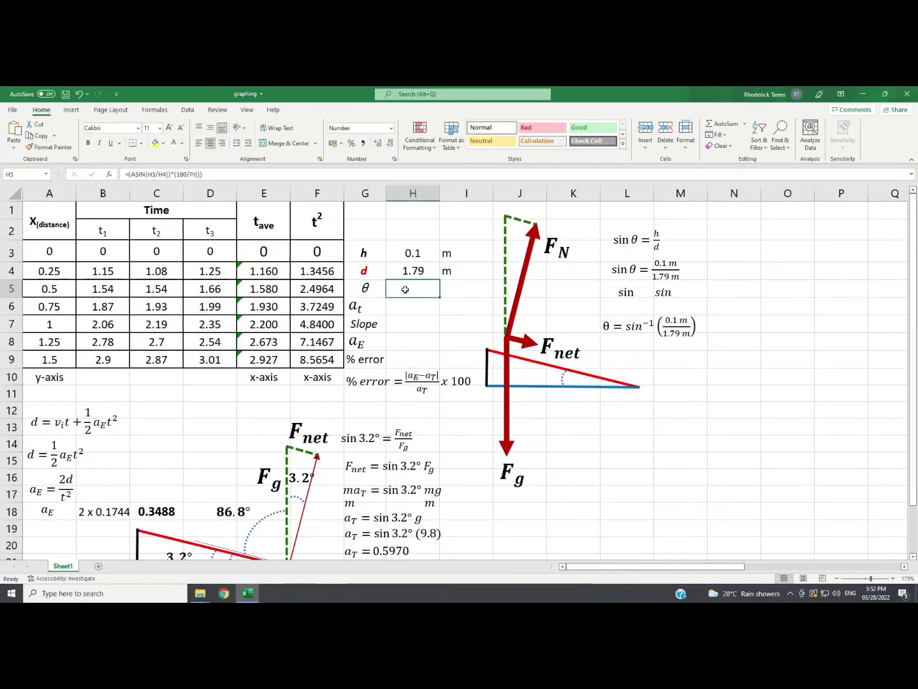
{"action": "left_click", "coordinate": [182, 143]}
{"action": "left_click", "coordinate": [179, 157]}
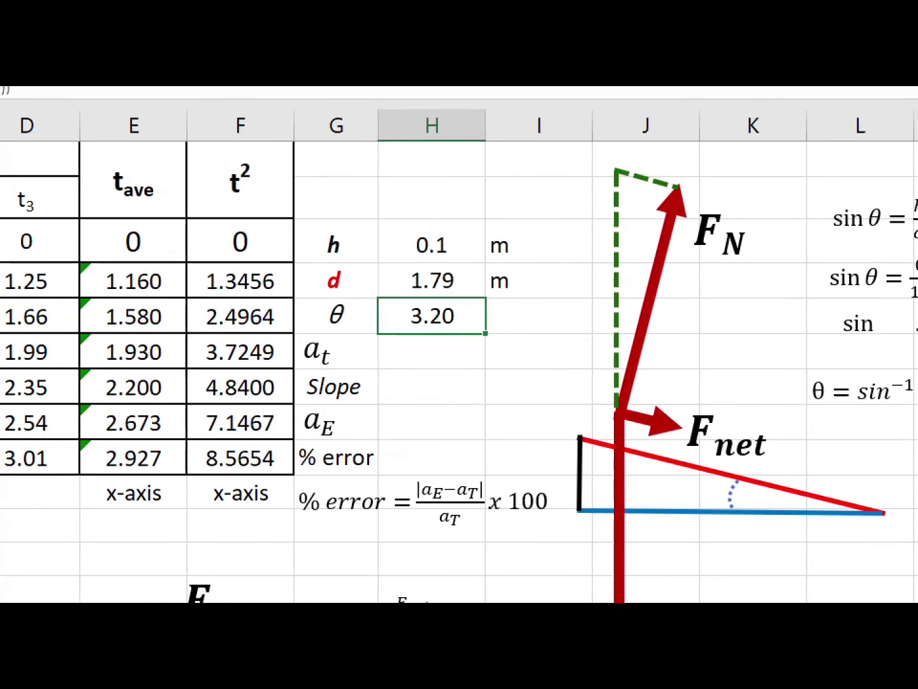
Underline the h, d, θ labels and circle 3.20, then clear the annotations.
{"action": "mouse_move", "coordinate": [319, 215]}
{"action": "left_mouse_down"}
{"action": "mouse_move", "coordinate": [320, 329]}
{"action": "mouse_move", "coordinate": [483, 350]}
{"action": "mouse_move", "coordinate": [578, 245]}
{"action": "mouse_move", "coordinate": [357, 224]}
{"action": "left_mouse_up"}
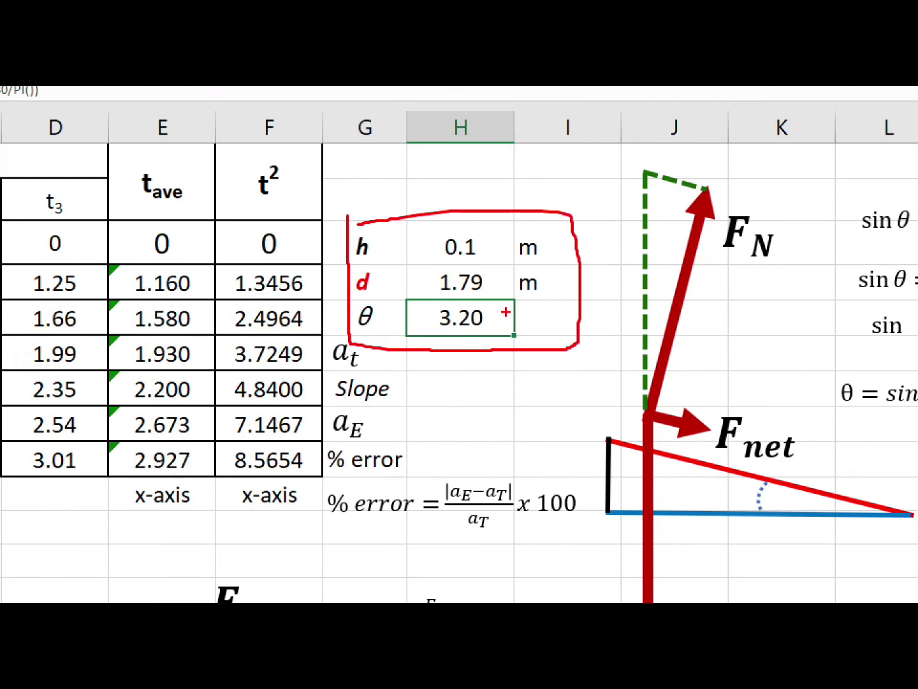
{"action": "mouse_move", "coordinate": [508, 312]}
{"action": "left_mouse_down"}
{"action": "mouse_move", "coordinate": [432, 303]}
{"action": "mouse_move", "coordinate": [440, 342]}
{"action": "mouse_move", "coordinate": [516, 322]}
{"action": "left_mouse_up"}
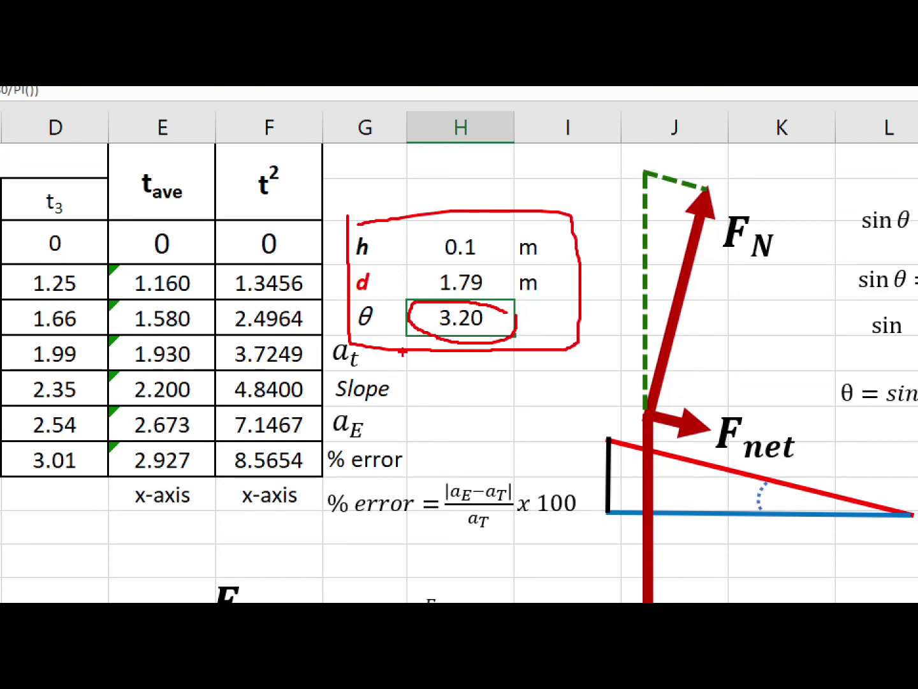
{"action": "key", "text": "Escape"}
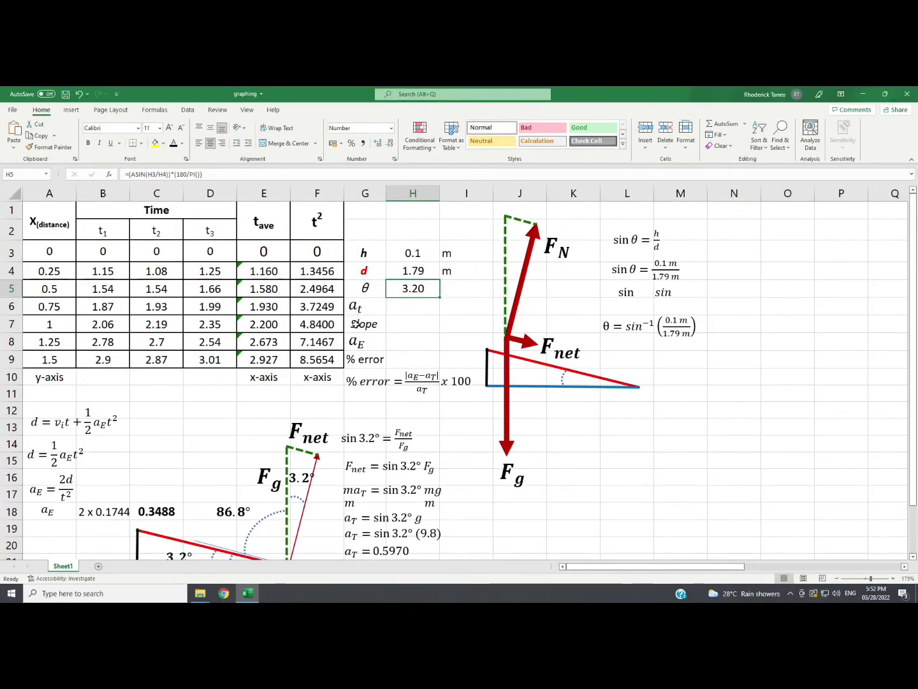
{"action": "scroll", "coordinate": [355, 323], "scroll_direction": "down", "scroll_amount": 2}
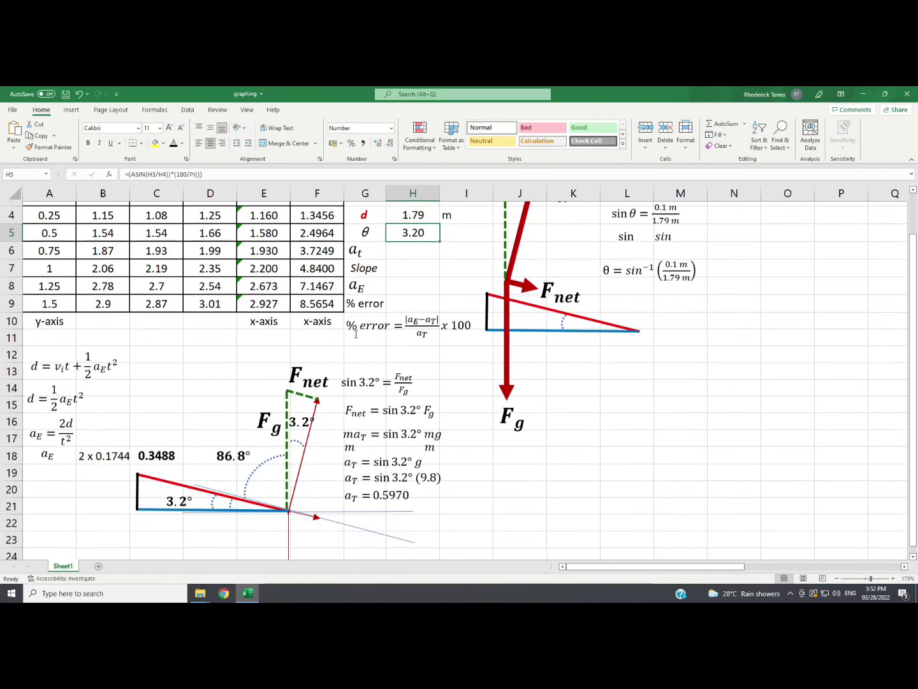
{"action": "key", "text": "ctrl+1"}
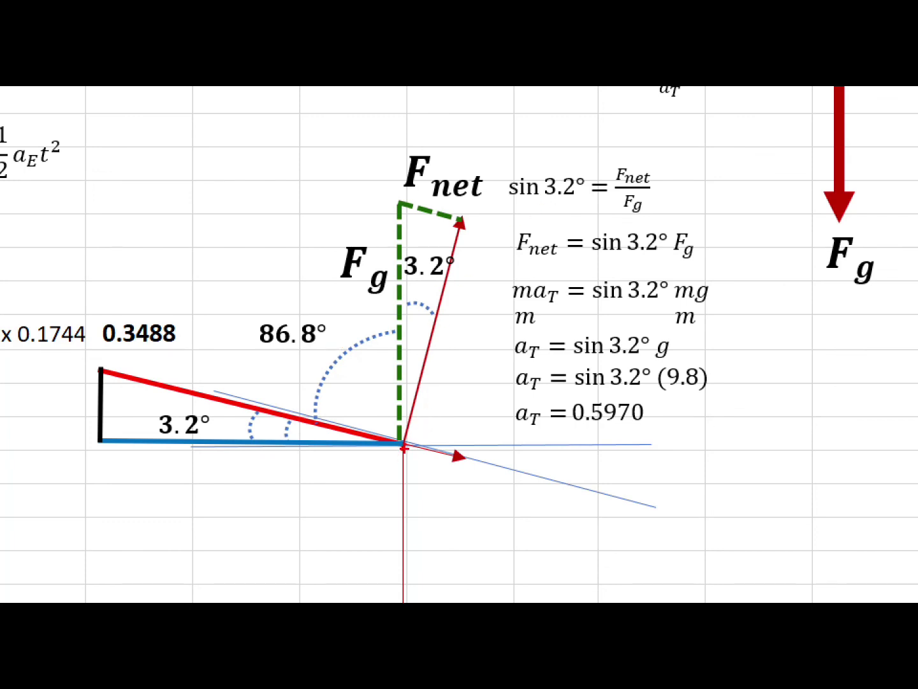
{"action": "mouse_move", "coordinate": [404, 448]}
{"action": "left_mouse_down"}
{"action": "mouse_move", "coordinate": [398, 602]}
{"action": "mouse_move", "coordinate": [412, 577]}
{"action": "left_mouse_up"}
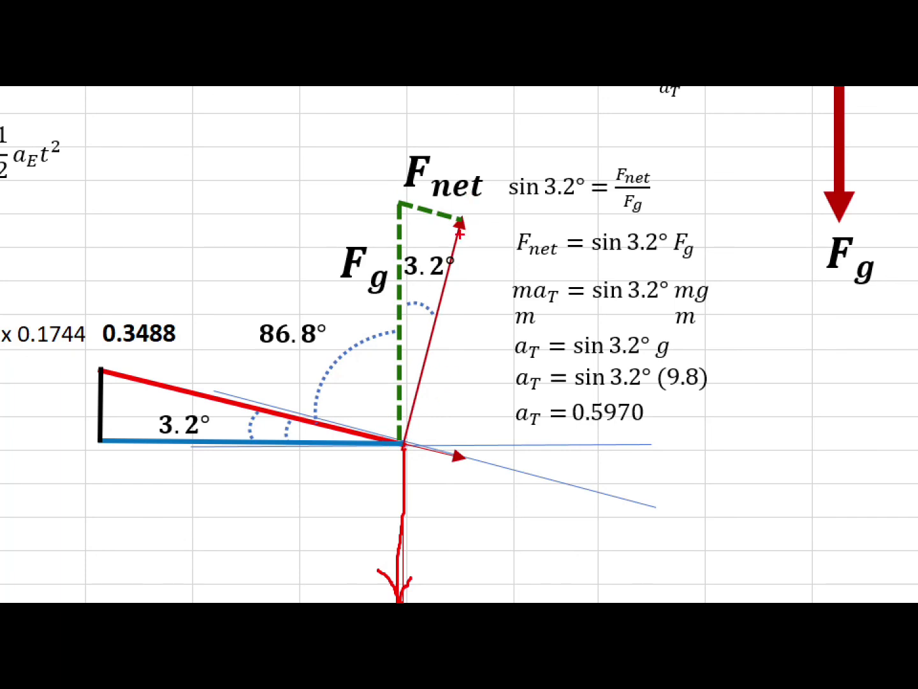
{"action": "left_click_drag", "start_coordinate": [101, 369], "coordinate": [758, 542]}
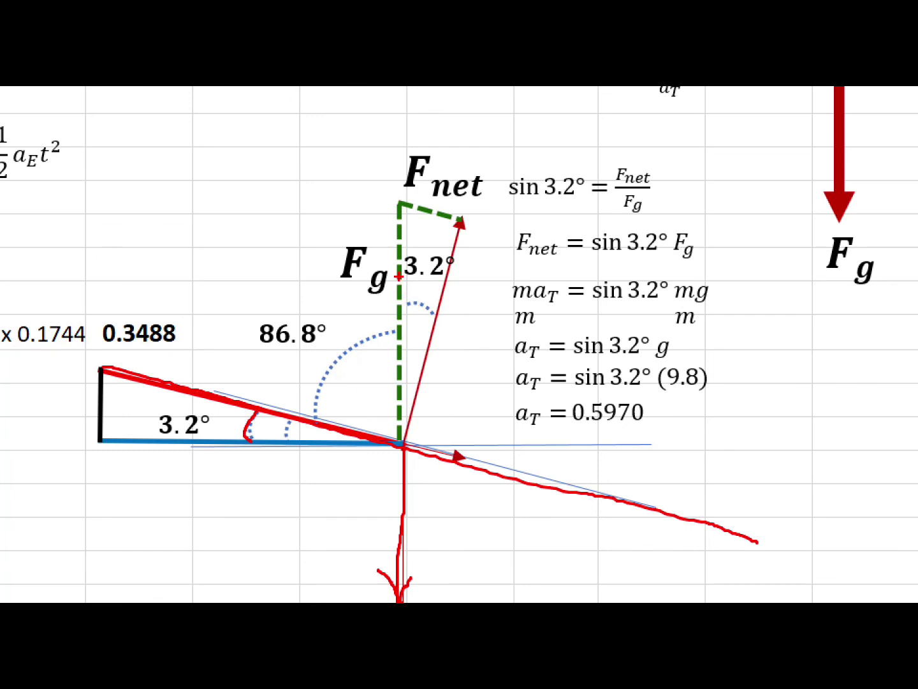
{"action": "mouse_move", "coordinate": [399, 273]}
{"action": "left_mouse_down"}
{"action": "mouse_move", "coordinate": [406, 457]}
{"action": "mouse_move", "coordinate": [317, 456]}
{"action": "left_mouse_up"}
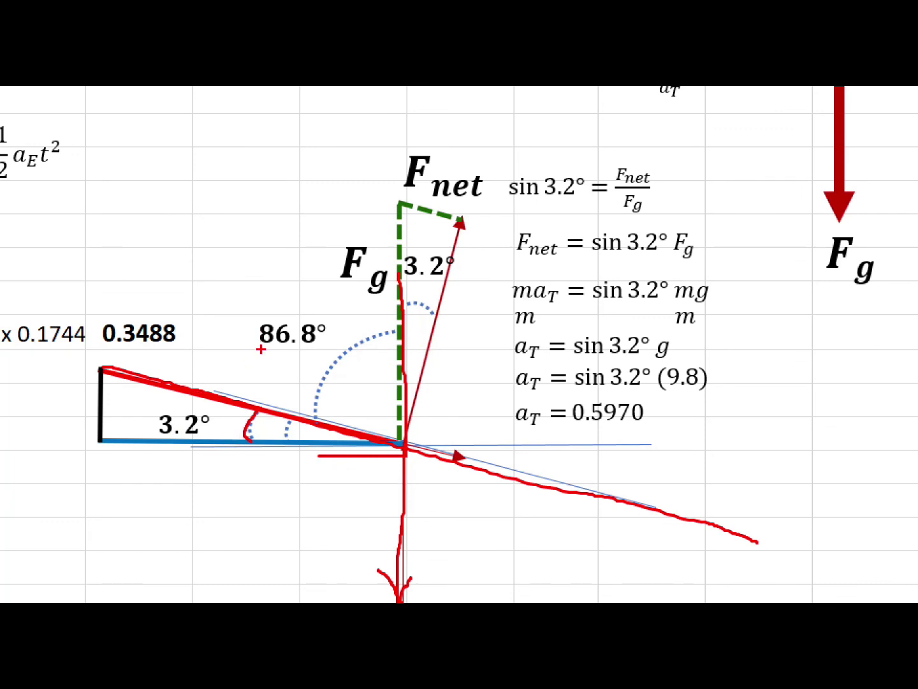
{"action": "left_click_drag", "start_coordinate": [261, 349], "coordinate": [323, 350]}
{"action": "left_click_drag", "start_coordinate": [455, 260], "coordinate": [405, 439]}
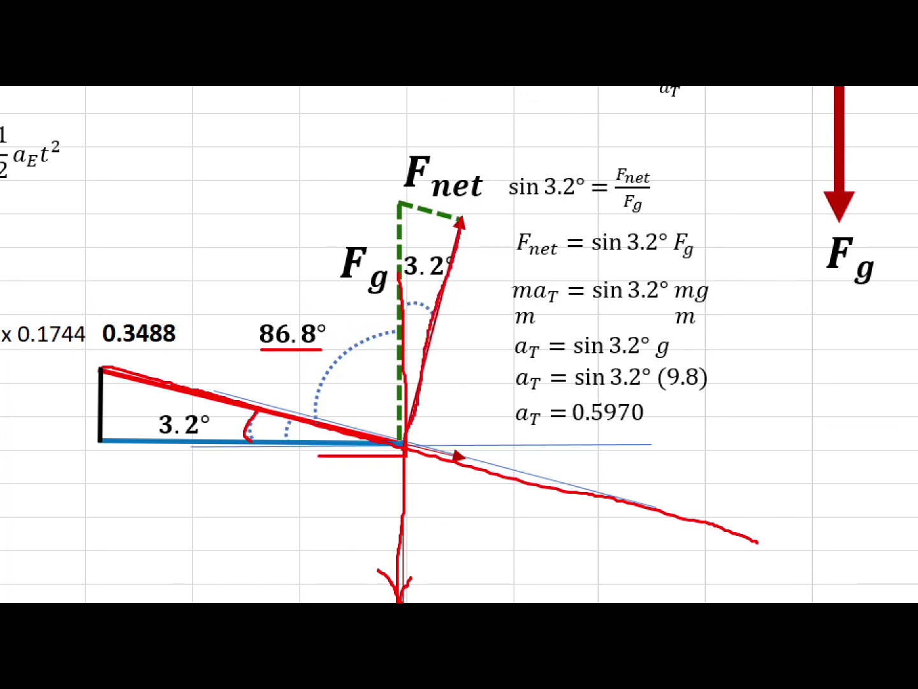
{"action": "mouse_move", "coordinate": [170, 392]}
{"action": "left_mouse_down"}
{"action": "mouse_move", "coordinate": [307, 413]}
{"action": "mouse_move", "coordinate": [685, 523]}
{"action": "left_mouse_up"}
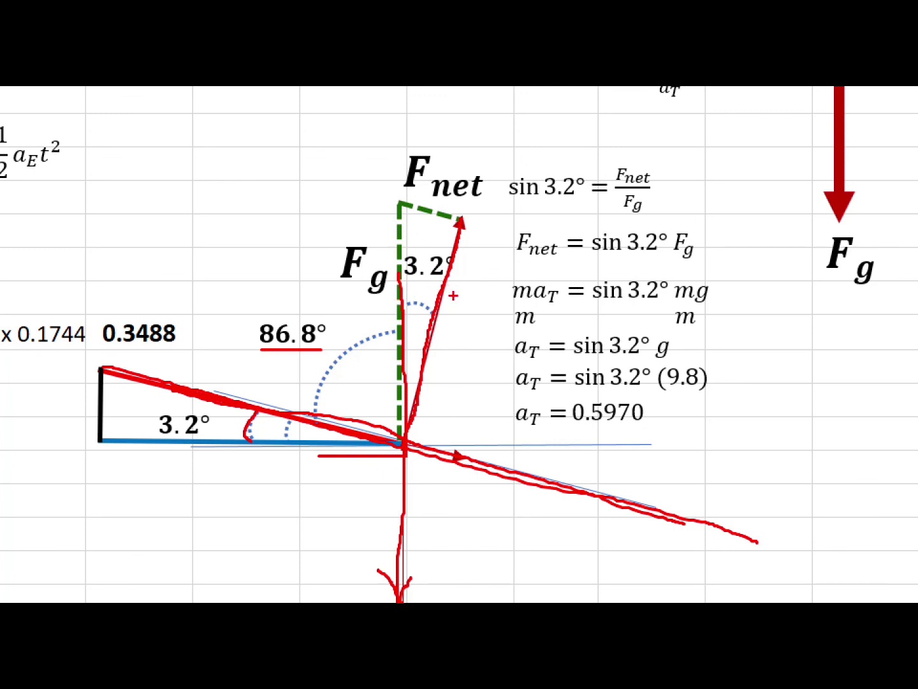
{"action": "mouse_move", "coordinate": [310, 413]}
{"action": "left_mouse_down"}
{"action": "mouse_move", "coordinate": [320, 363]}
{"action": "mouse_move", "coordinate": [375, 335]}
{"action": "left_mouse_up"}
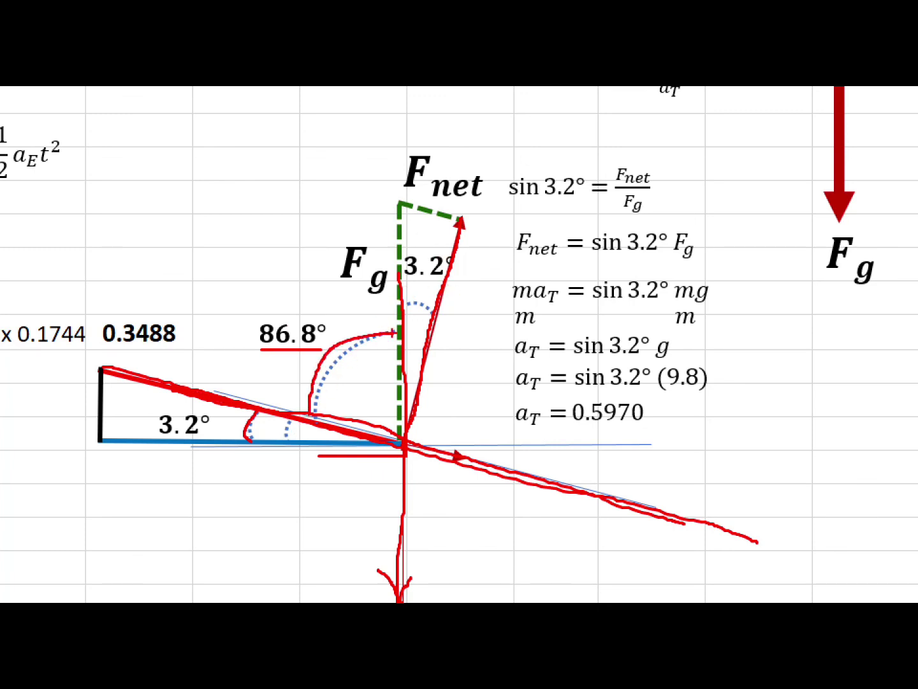
{"action": "mouse_move", "coordinate": [425, 353]}
{"action": "left_mouse_down"}
{"action": "mouse_move", "coordinate": [382, 352]}
{"action": "mouse_move", "coordinate": [357, 391]}
{"action": "mouse_move", "coordinate": [351, 428]}
{"action": "left_mouse_up"}
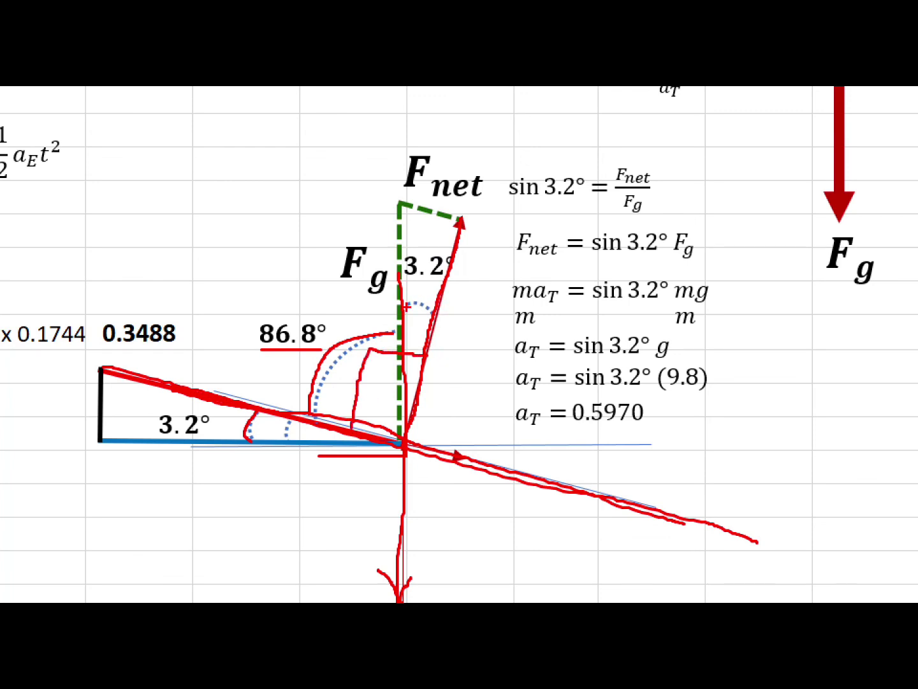
{"action": "left_click_drag", "start_coordinate": [414, 301], "coordinate": [440, 317]}
{"action": "left_click_drag", "start_coordinate": [398, 203], "coordinate": [401, 436]}
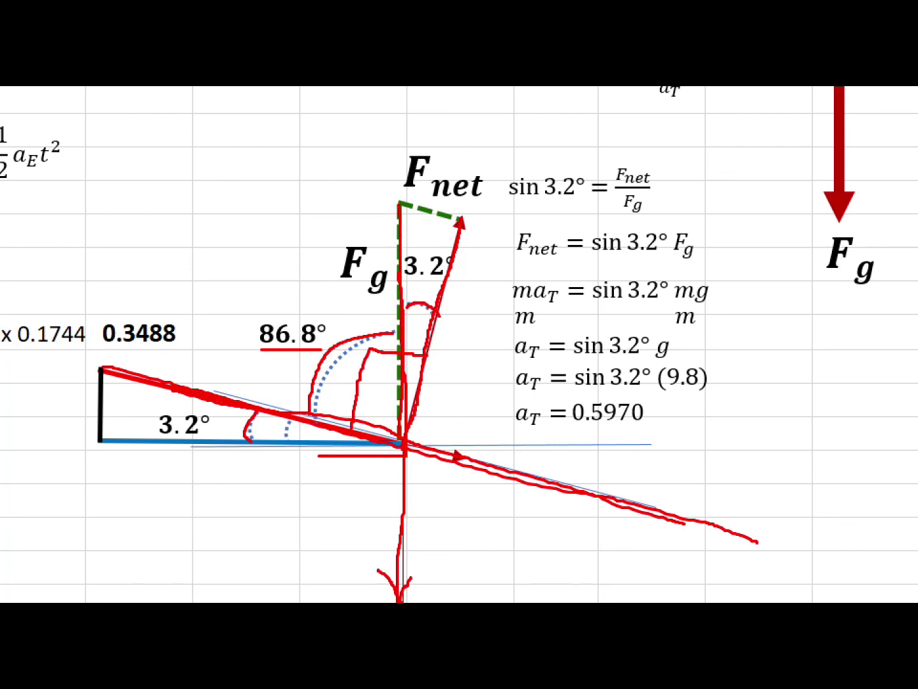
{"action": "mouse_move", "coordinate": [400, 204]}
{"action": "left_mouse_down"}
{"action": "mouse_move", "coordinate": [460, 220]}
{"action": "mouse_move", "coordinate": [458, 257]}
{"action": "mouse_move", "coordinate": [423, 367]}
{"action": "left_mouse_up"}
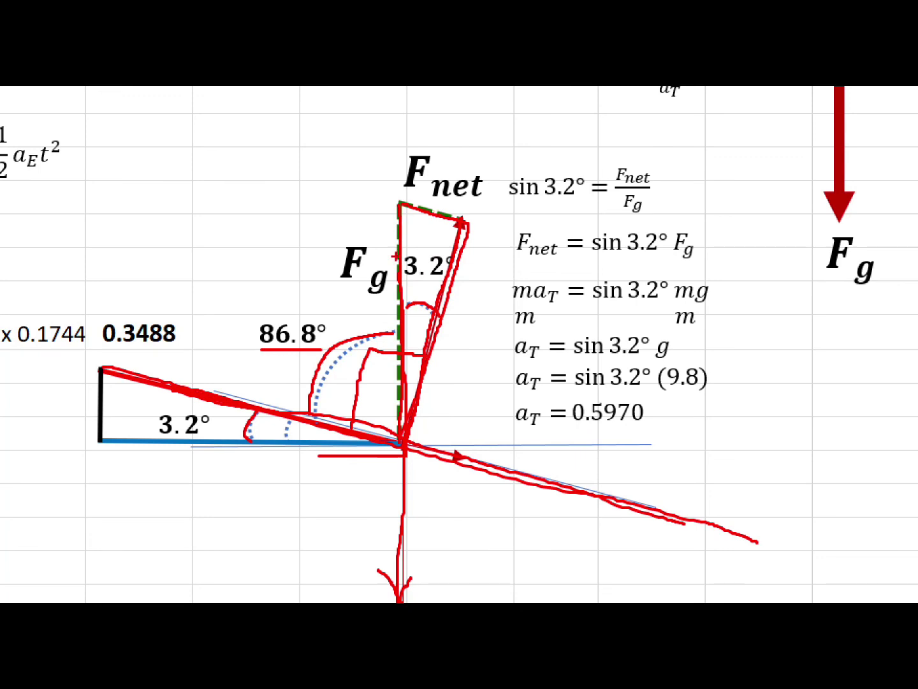
{"action": "left_click_drag", "start_coordinate": [338, 297], "coordinate": [376, 308]}
{"action": "left_click_drag", "start_coordinate": [517, 205], "coordinate": [562, 204]}
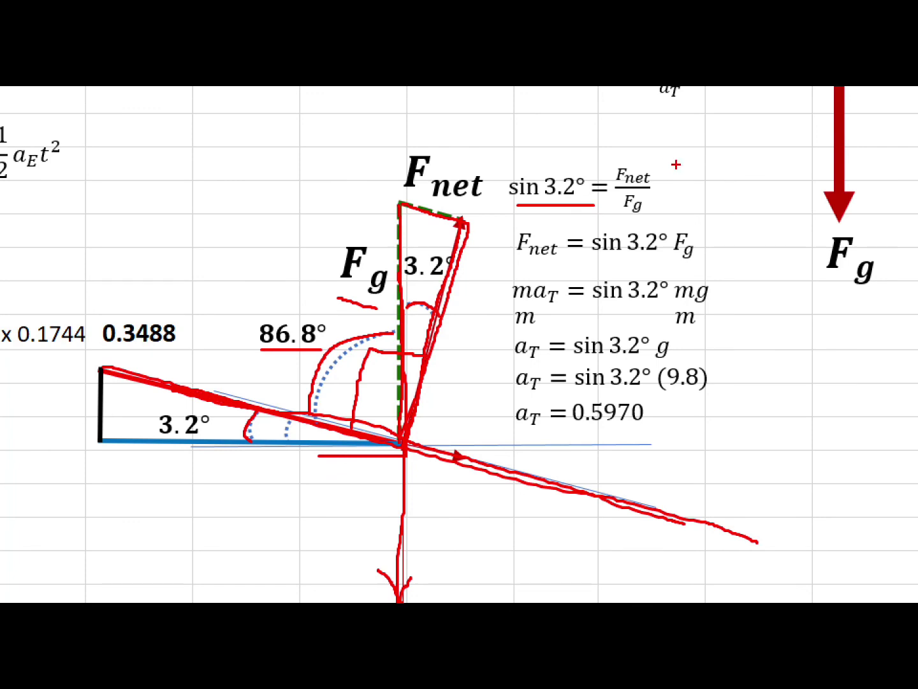
{"action": "mouse_move", "coordinate": [674, 178]}
{"action": "left_mouse_down"}
{"action": "mouse_move", "coordinate": [690, 171]}
{"action": "mouse_move", "coordinate": [670, 186]}
{"action": "left_mouse_up"}
{"action": "key", "text": "ctrl+z"}
{"action": "mouse_move", "coordinate": [625, 171]}
{"action": "left_mouse_down"}
{"action": "mouse_move", "coordinate": [568, 206]}
{"action": "mouse_move", "coordinate": [653, 225]}
{"action": "left_mouse_up"}
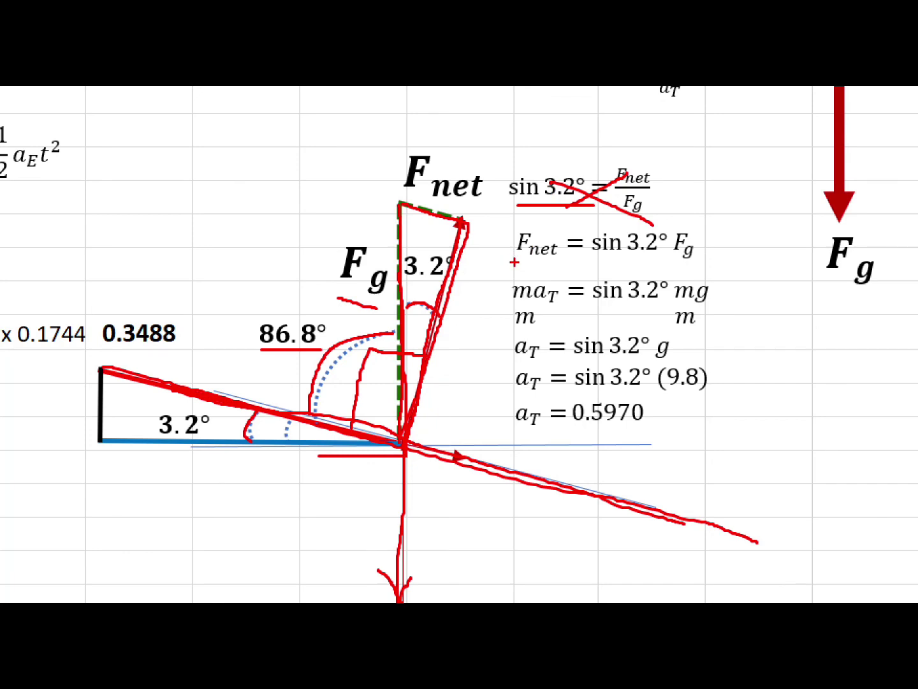
{"action": "left_click_drag", "start_coordinate": [516, 263], "coordinate": [676, 259]}
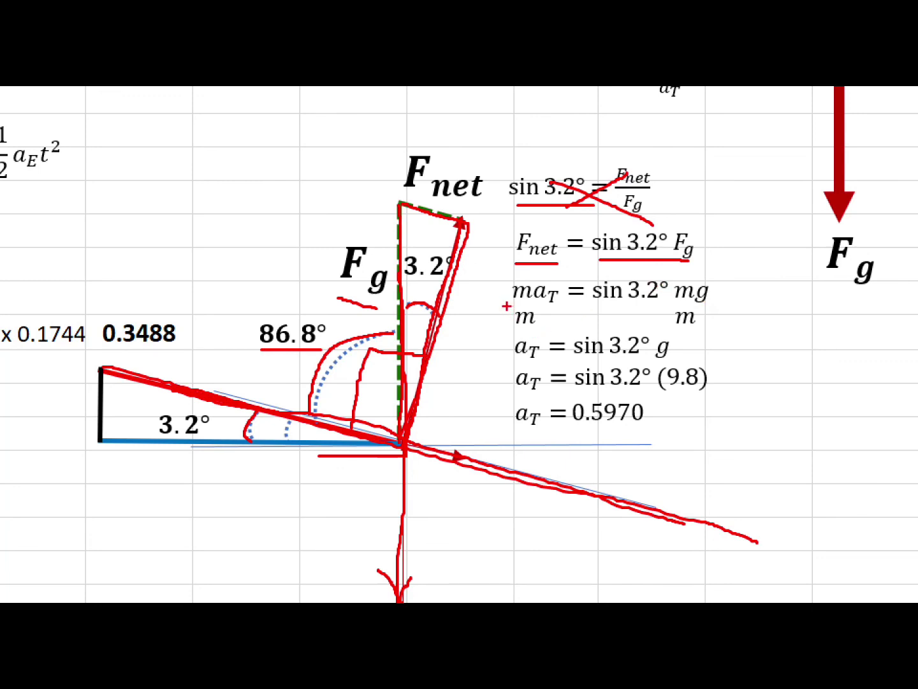
{"action": "left_click_drag", "start_coordinate": [507, 308], "coordinate": [527, 307]}
{"action": "left_click_drag", "start_coordinate": [509, 275], "coordinate": [526, 336]}
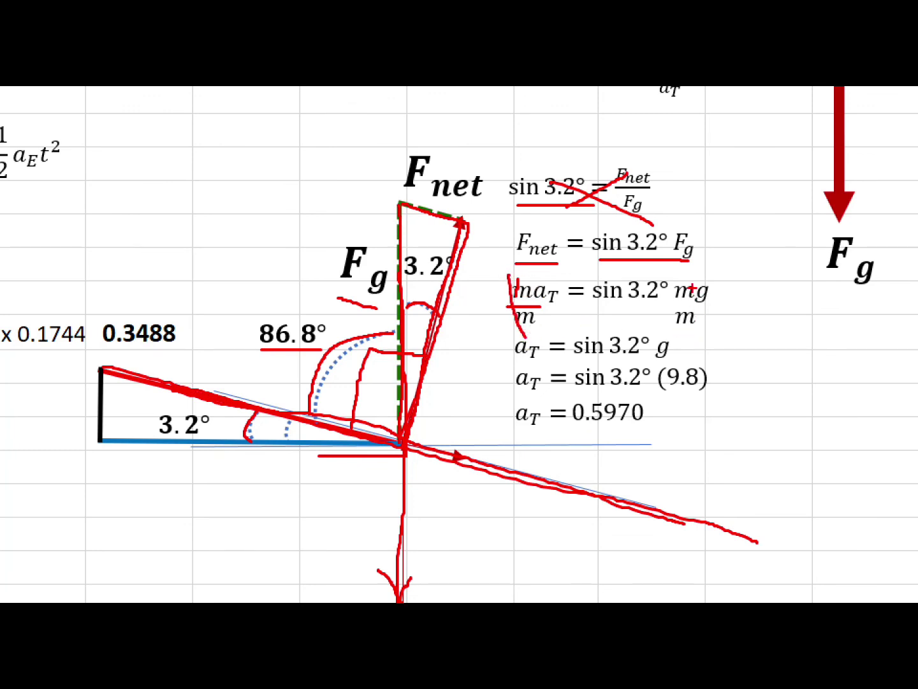
{"action": "mouse_move", "coordinate": [666, 304]}
{"action": "left_mouse_down"}
{"action": "mouse_move", "coordinate": [713, 307]}
{"action": "mouse_move", "coordinate": [683, 334]}
{"action": "left_mouse_up"}
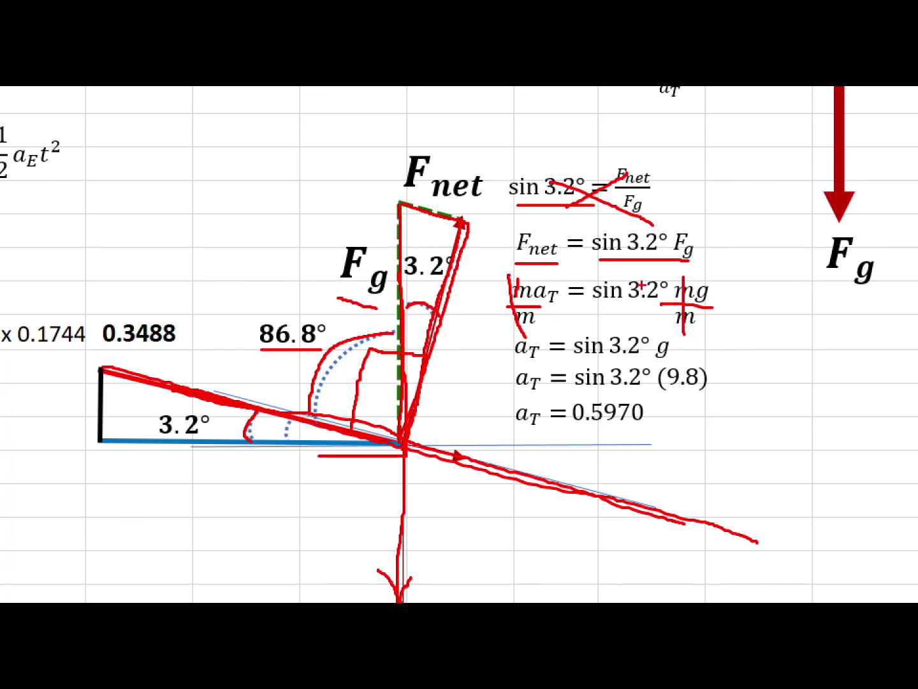